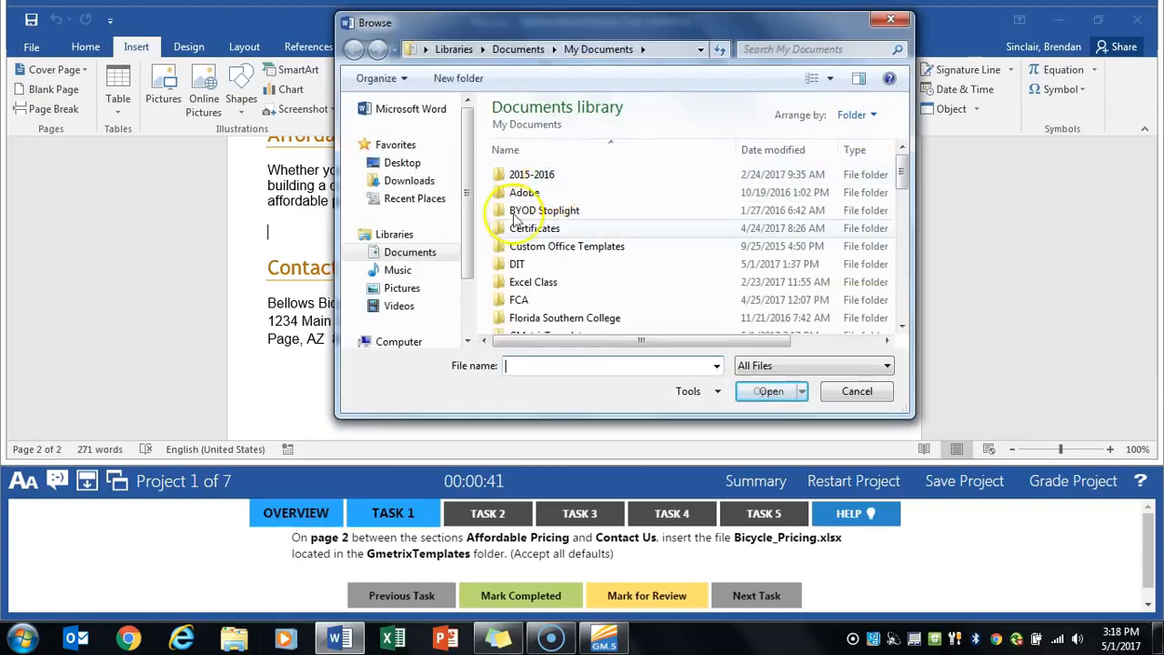
- Insert the Bicycle_Pricing Excel file from the GMetrixTemplates folder between Affordable Pricing and Contact Us with default settings, and mark Task 1 completed
click(409, 252)
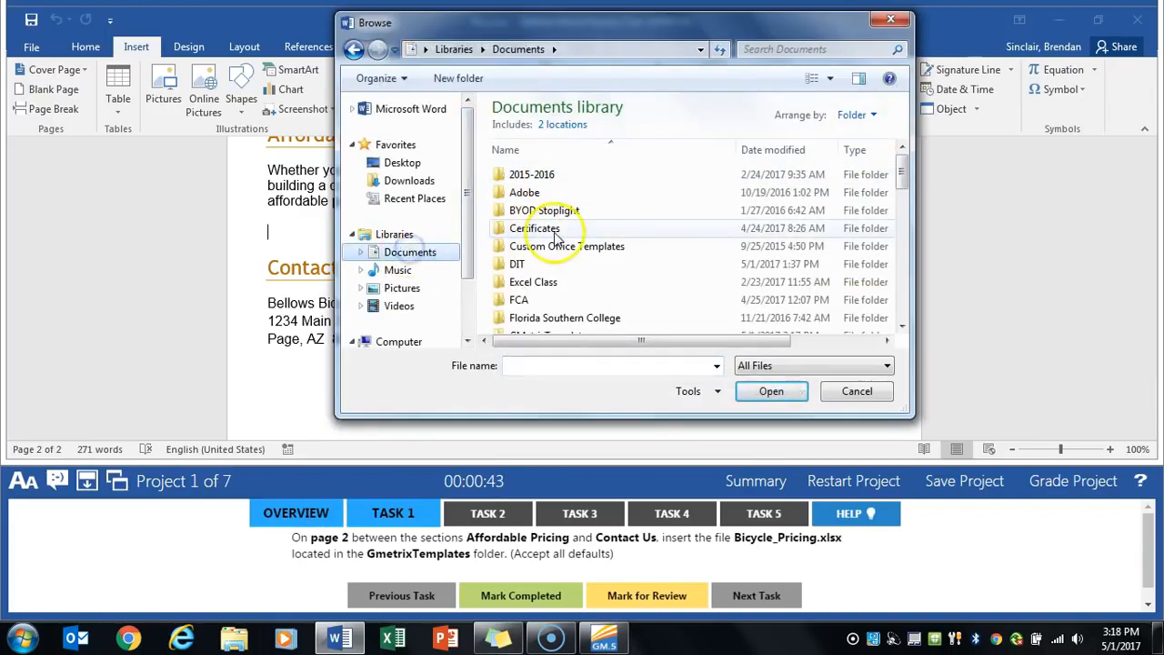
scroll(559, 289, down, 2)
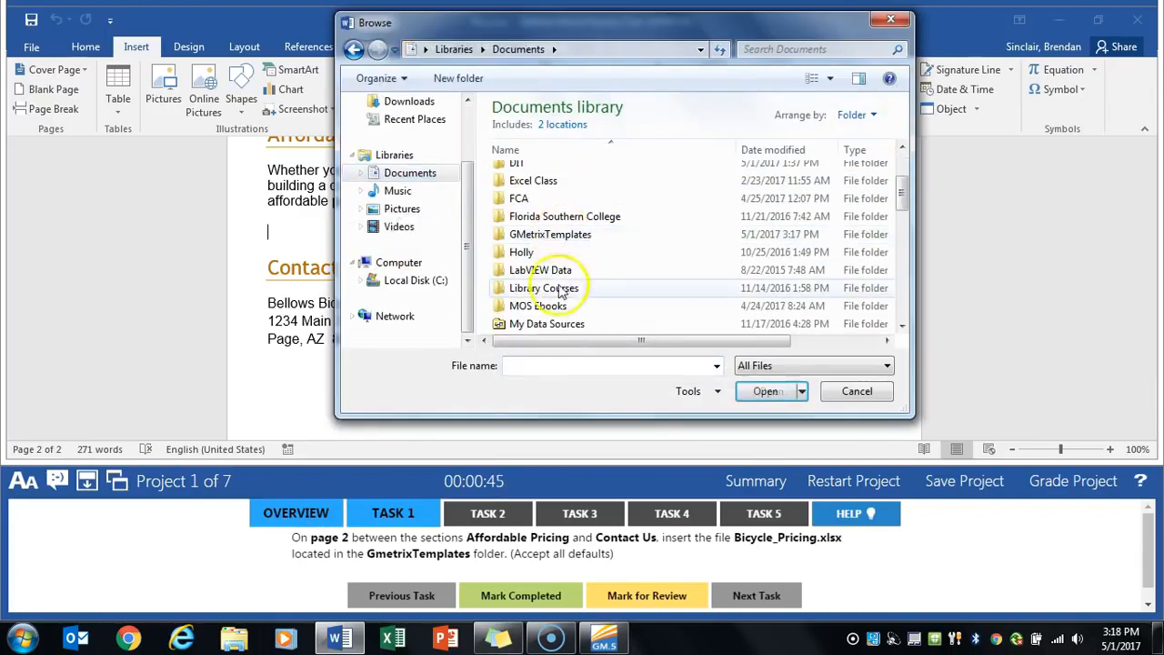
double_click(564, 234)
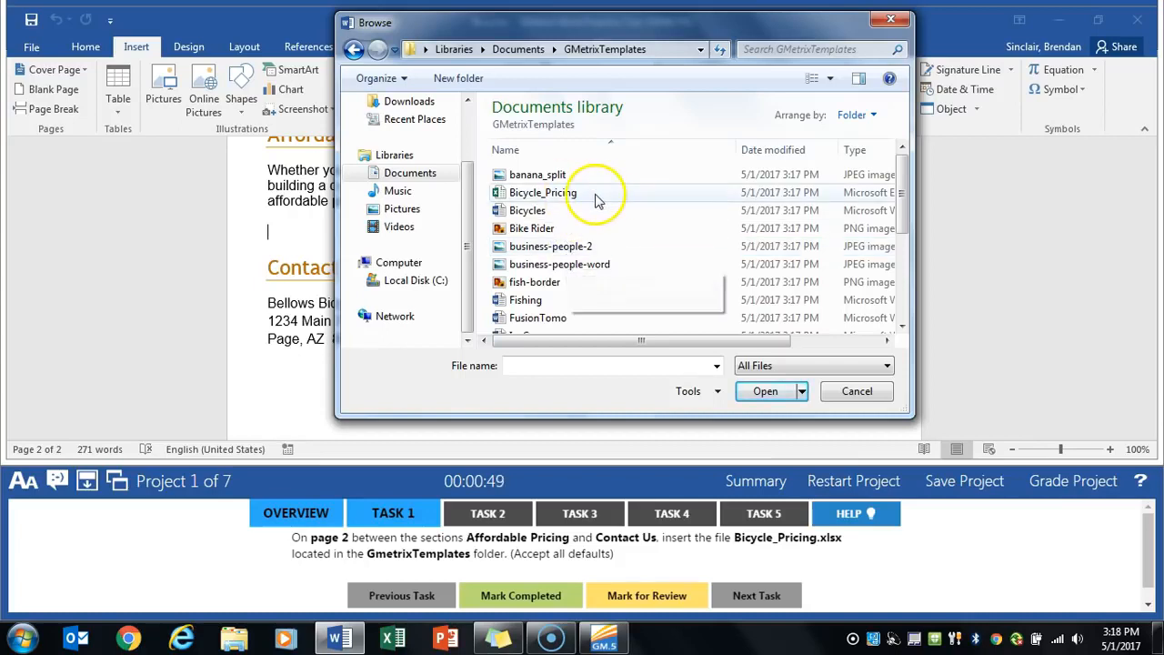
click(582, 197)
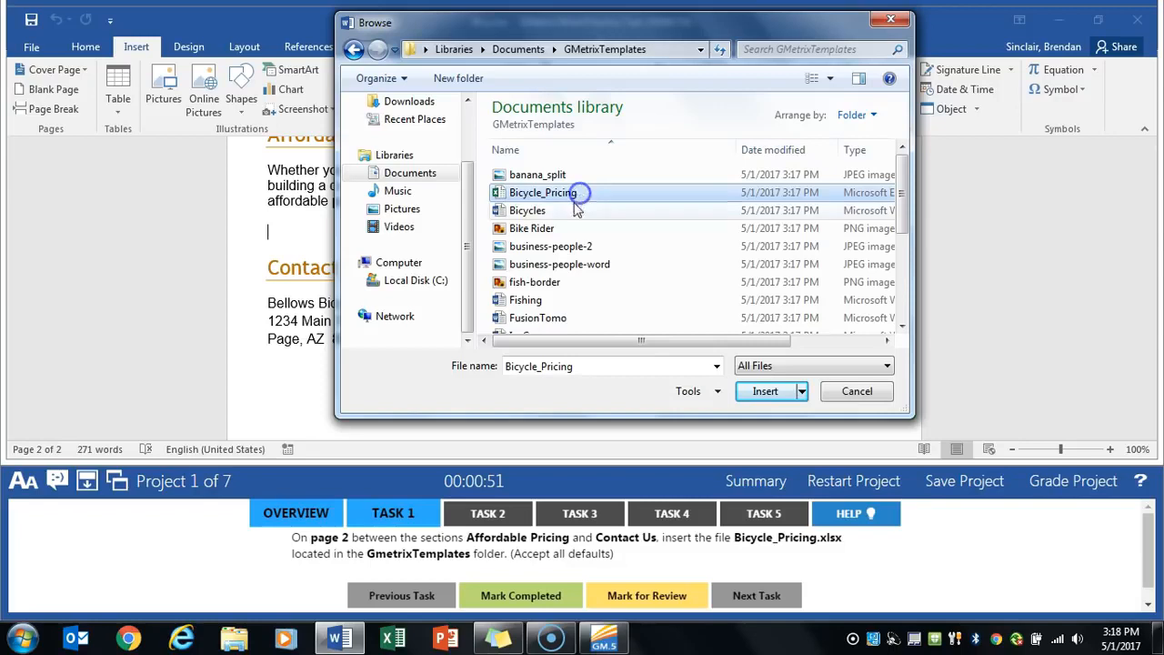
drag(758, 341, 855, 341)
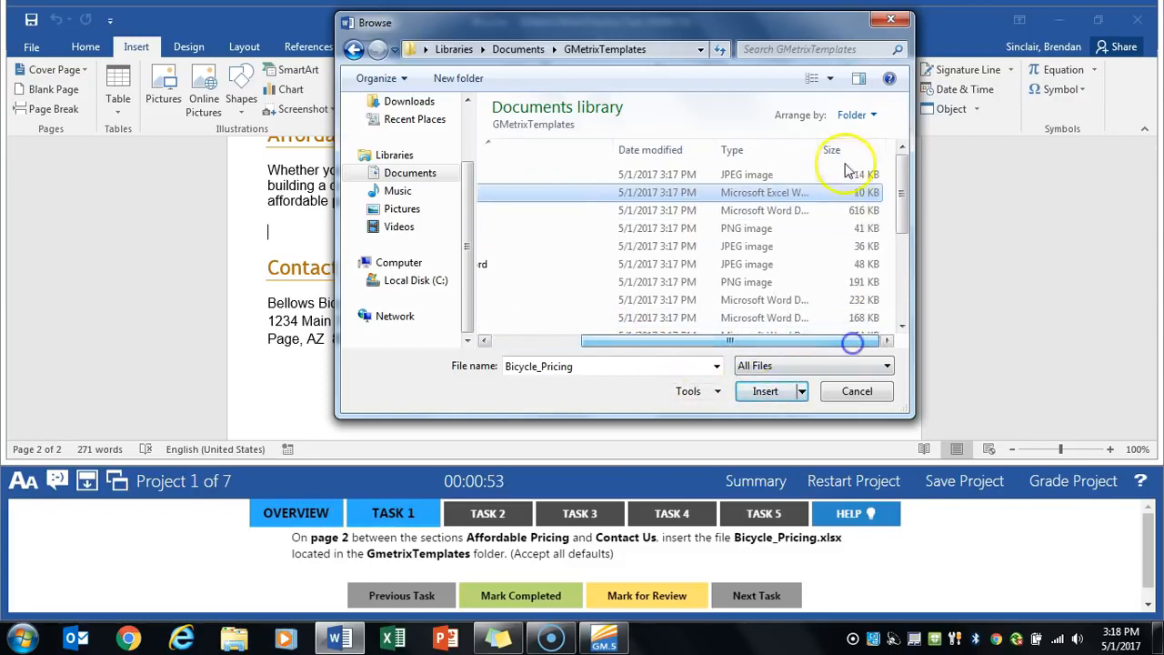
drag(825, 148, 850, 168)
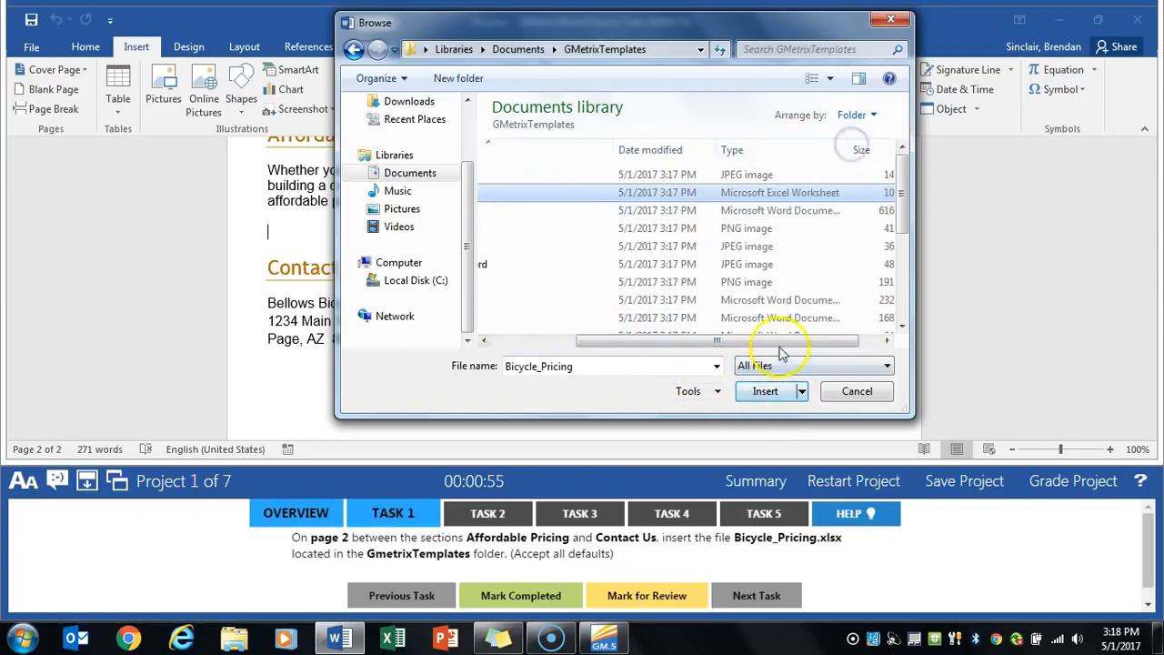
drag(779, 342, 665, 341)
click(775, 391)
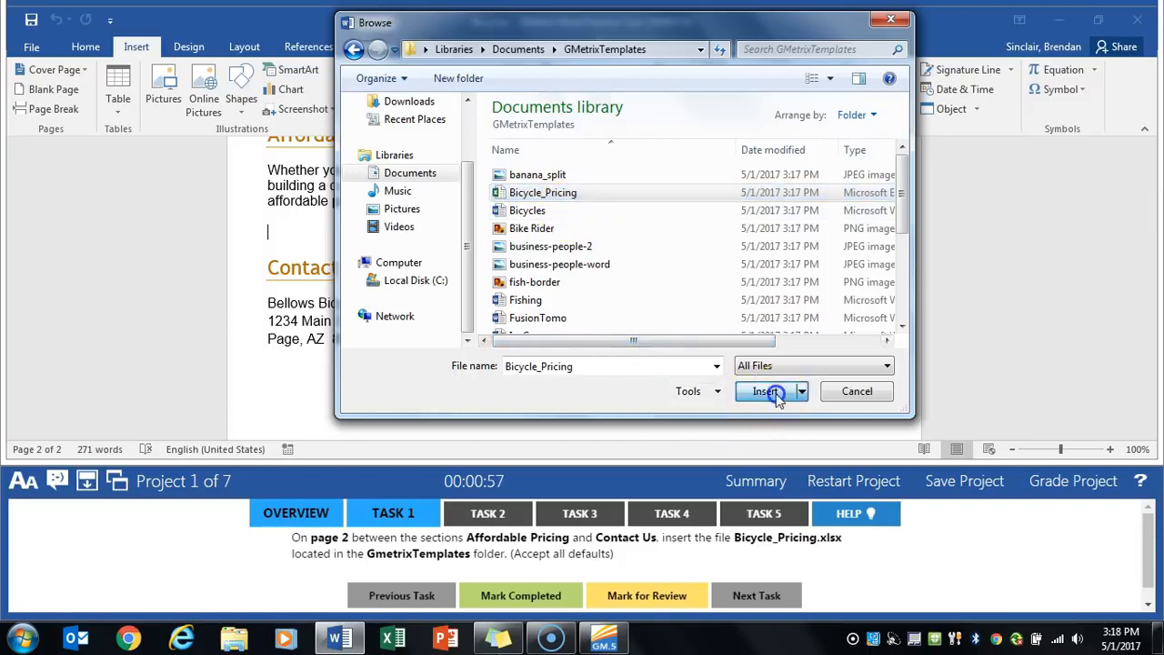
click(696, 354)
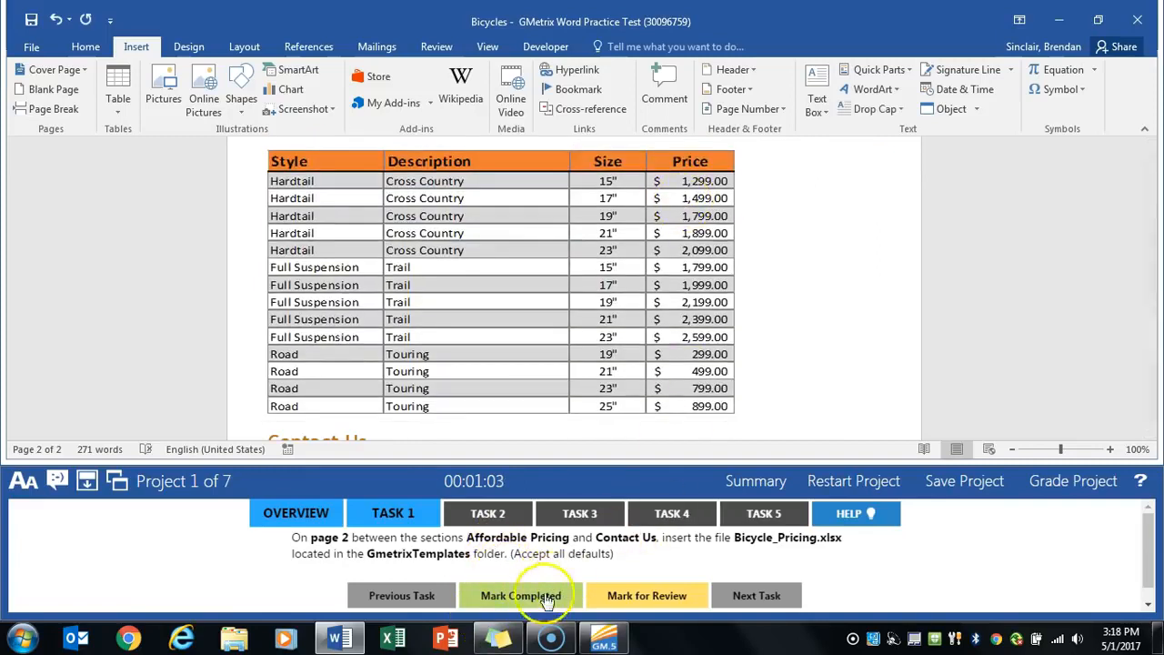
click(525, 598)
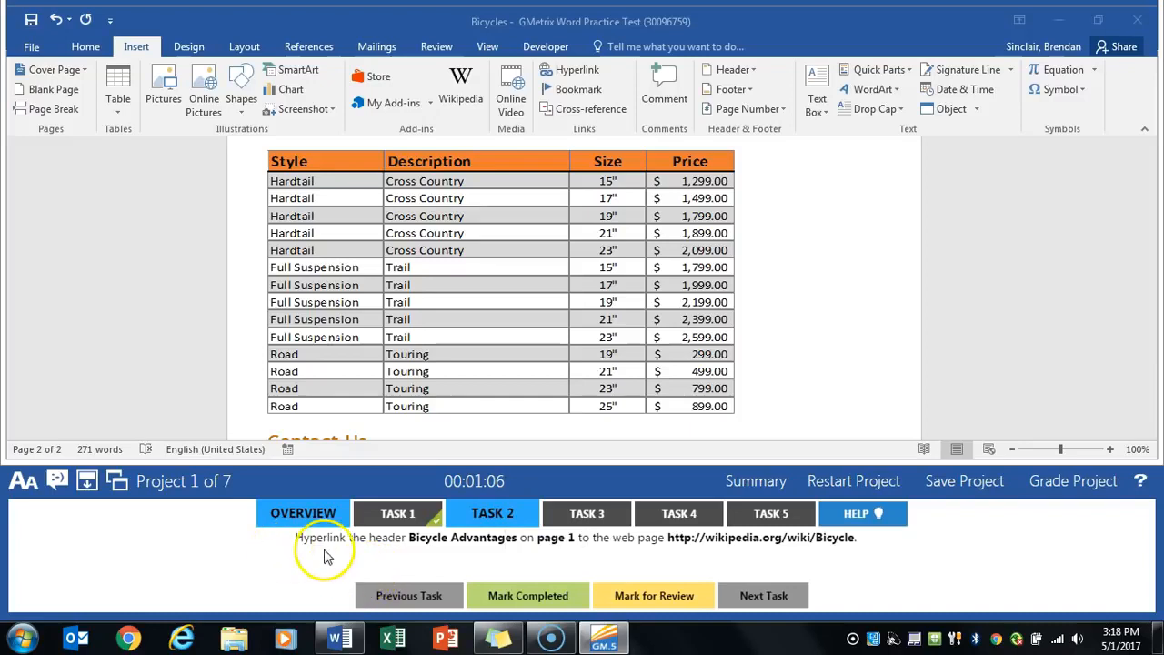
click(735, 333)
scroll(737, 341, up, 6)
scroll(735, 341, up, 8)
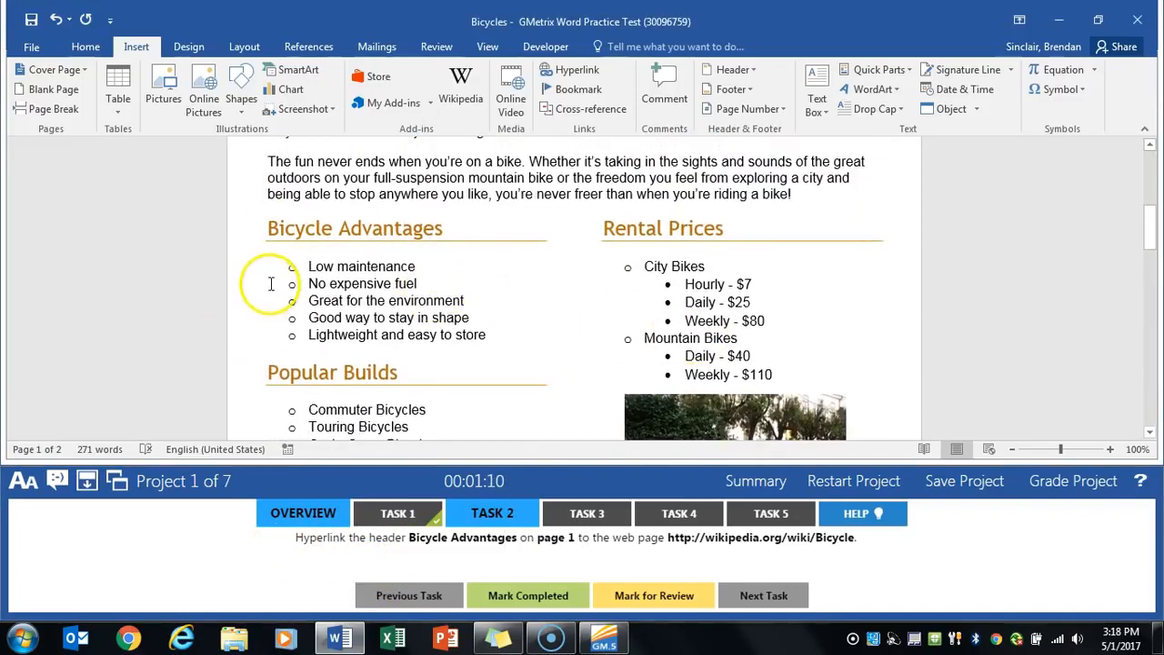
drag(270, 229, 444, 236)
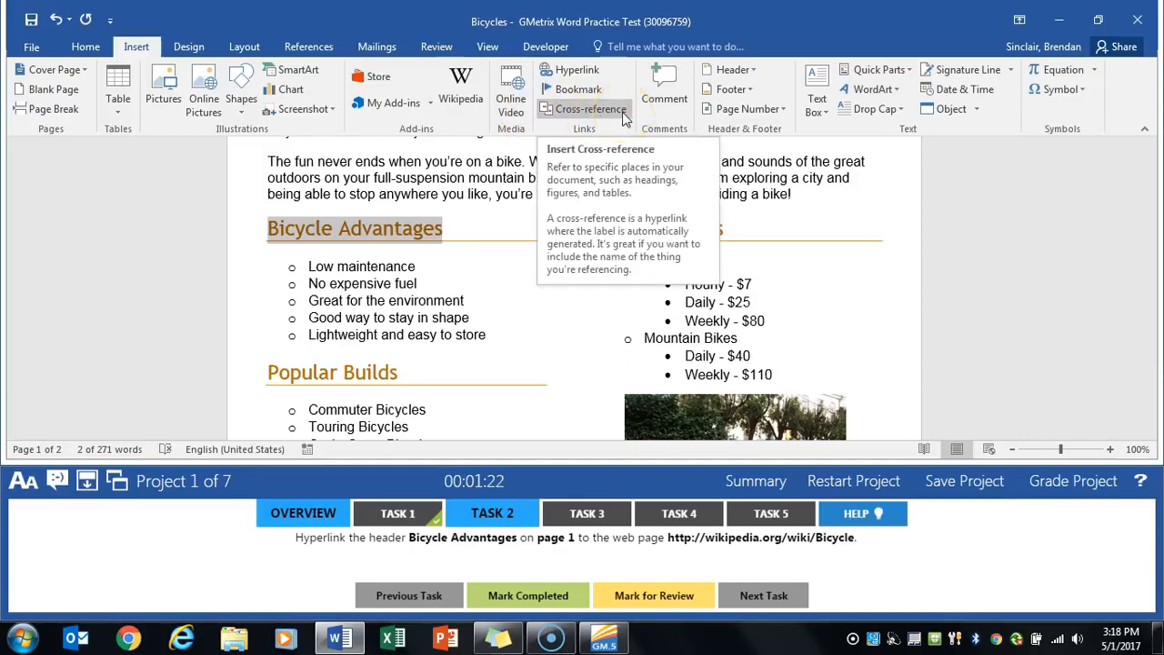
click(596, 77)
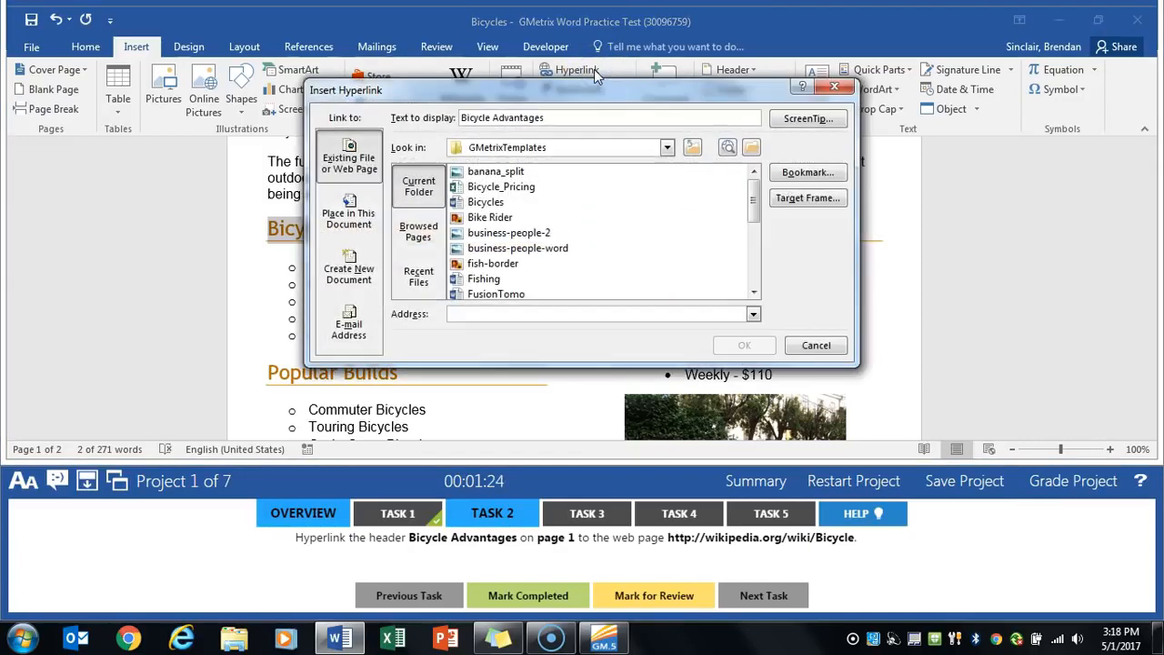
click(329, 172)
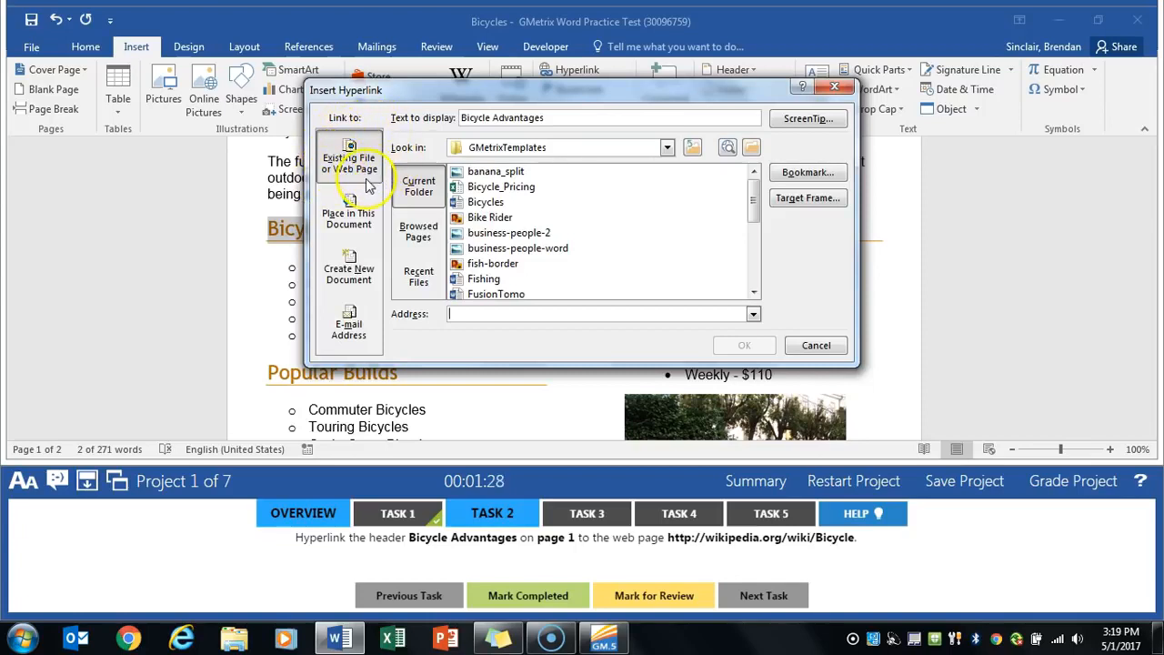
click(474, 314)
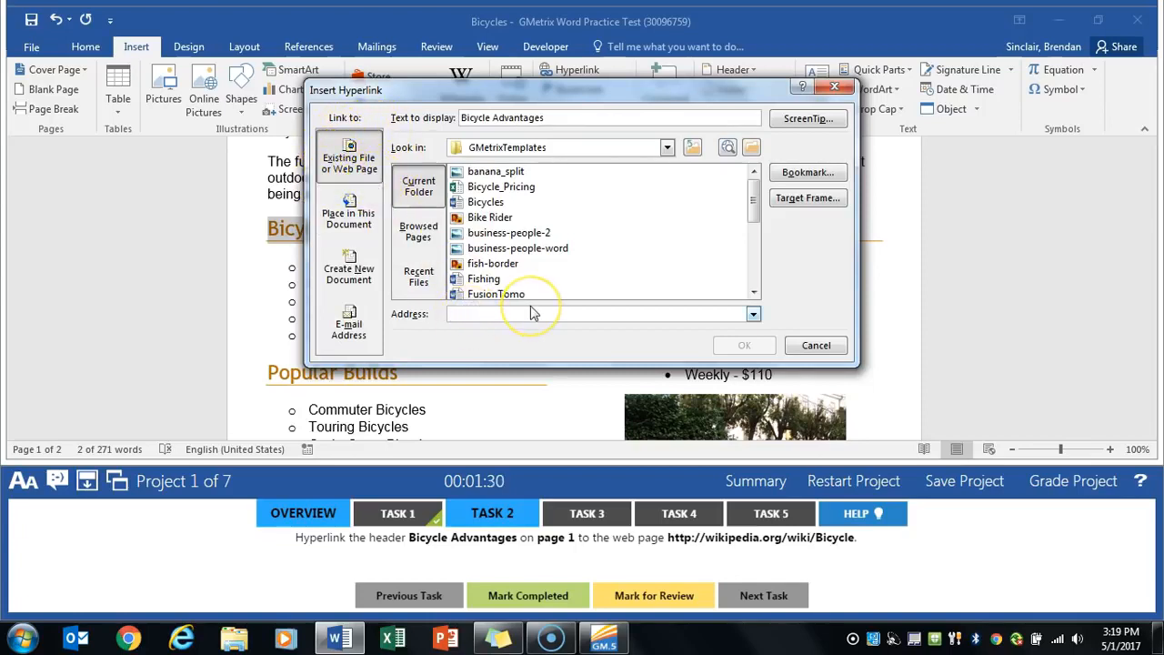
text(h)
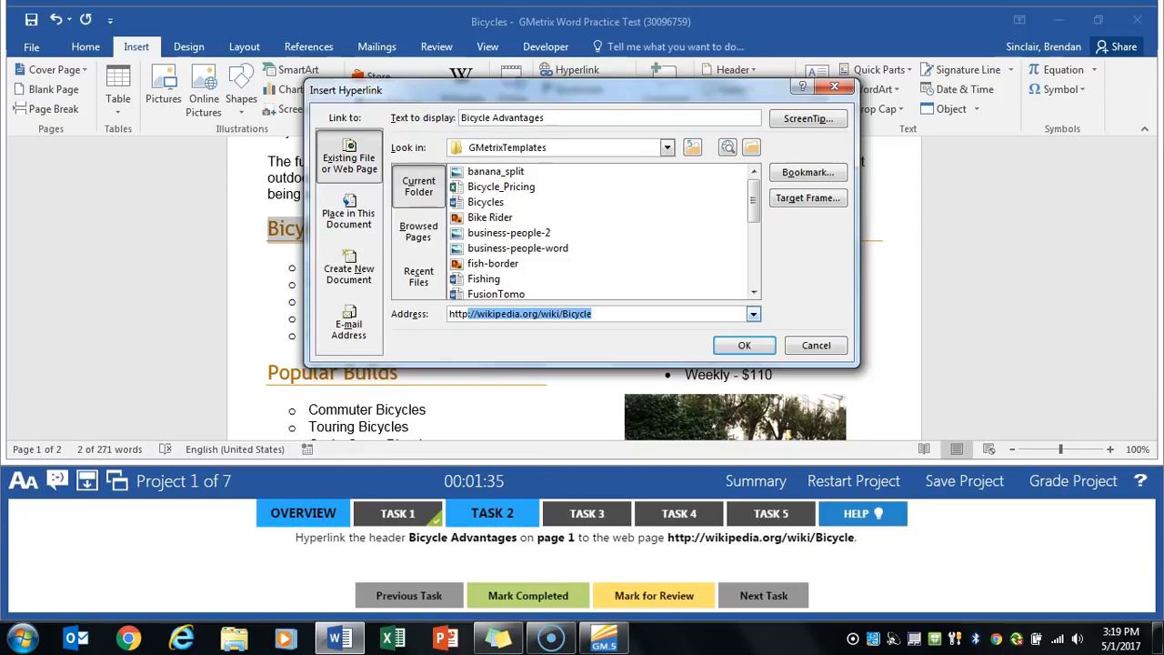
key(Tab)
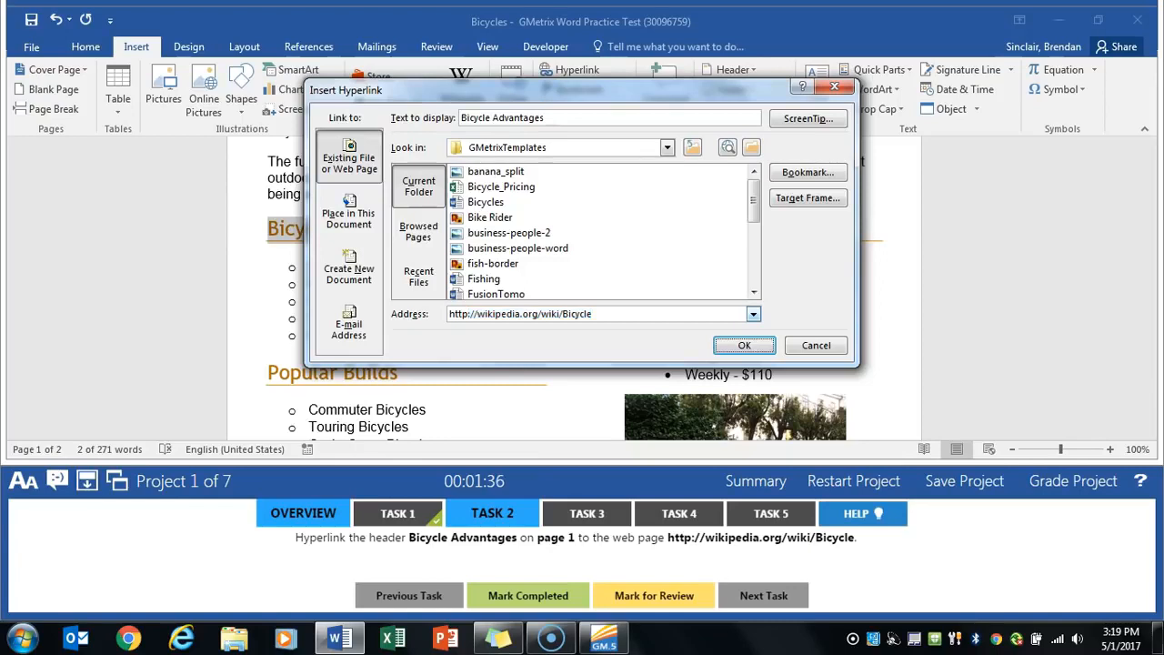
click(746, 346)
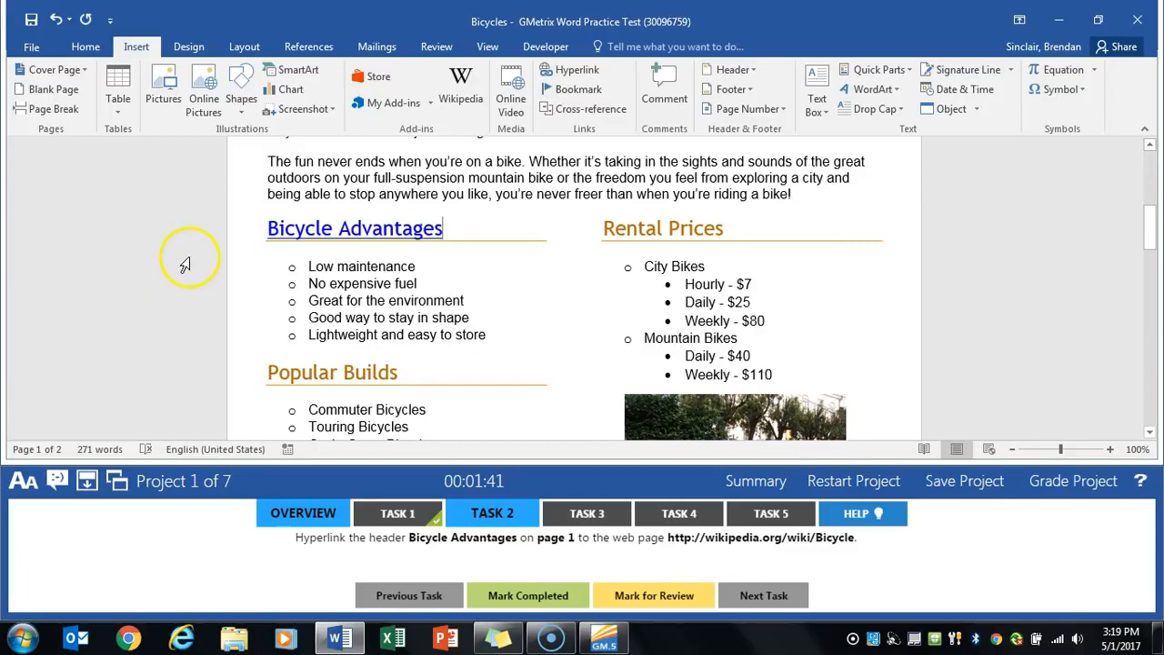
click(553, 597)
click(590, 514)
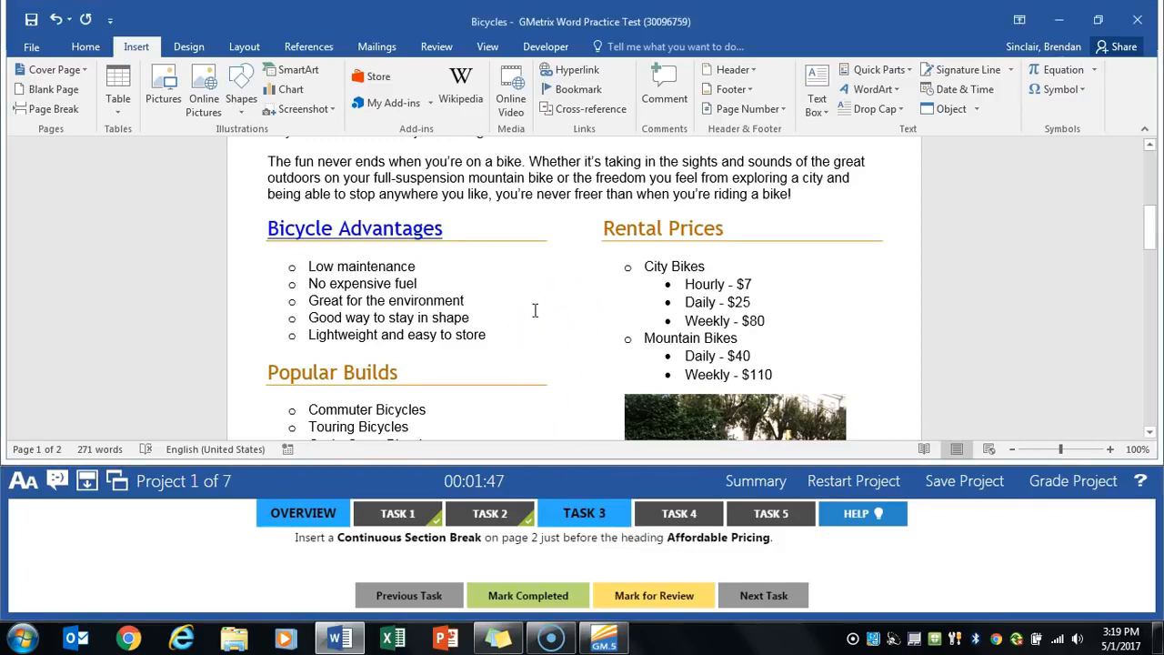
- Insert a continuous section break on page 2 just before the Affordable Pricing heading
scroll(535, 311, down, 10)
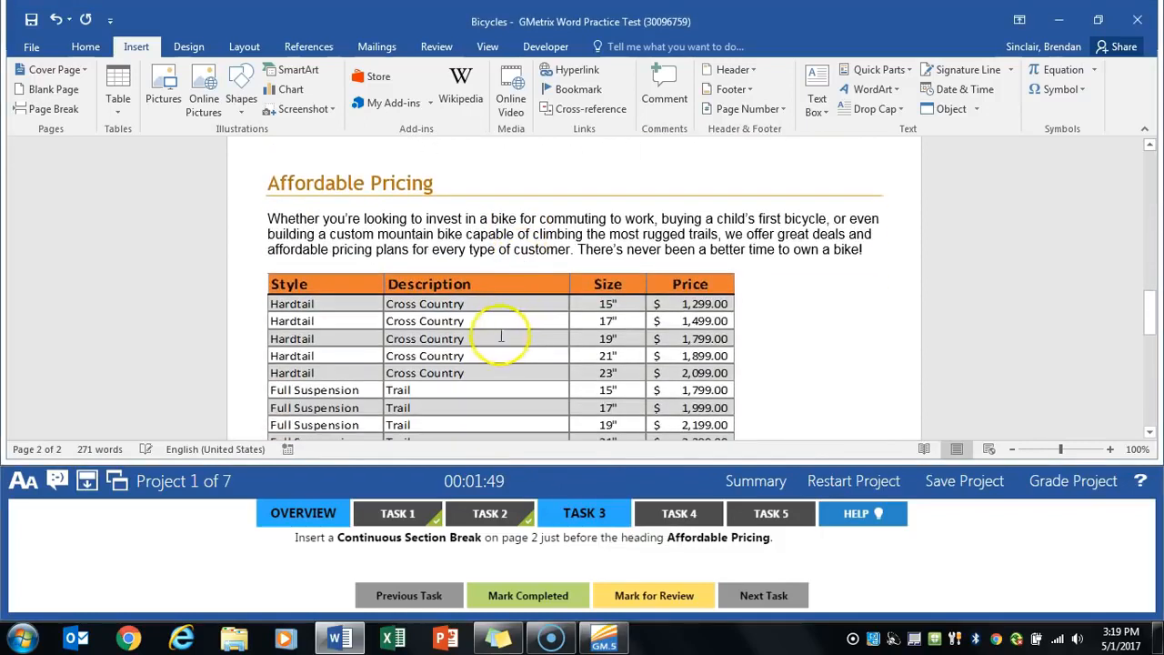
scroll(384, 254, up, 3)
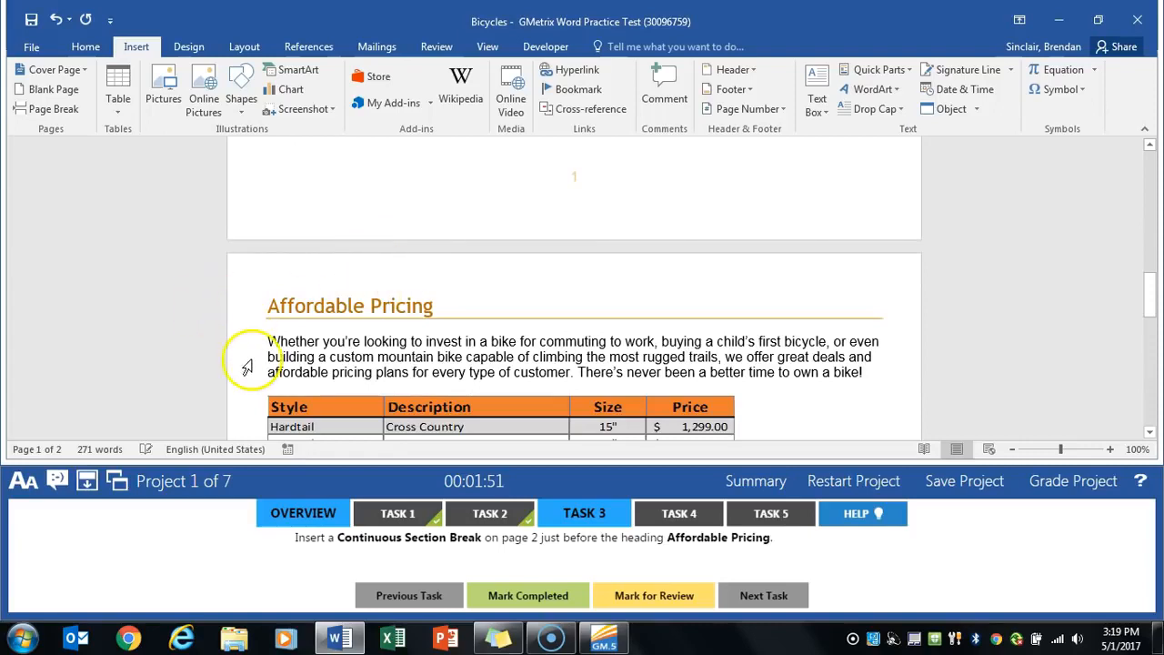
click(270, 307)
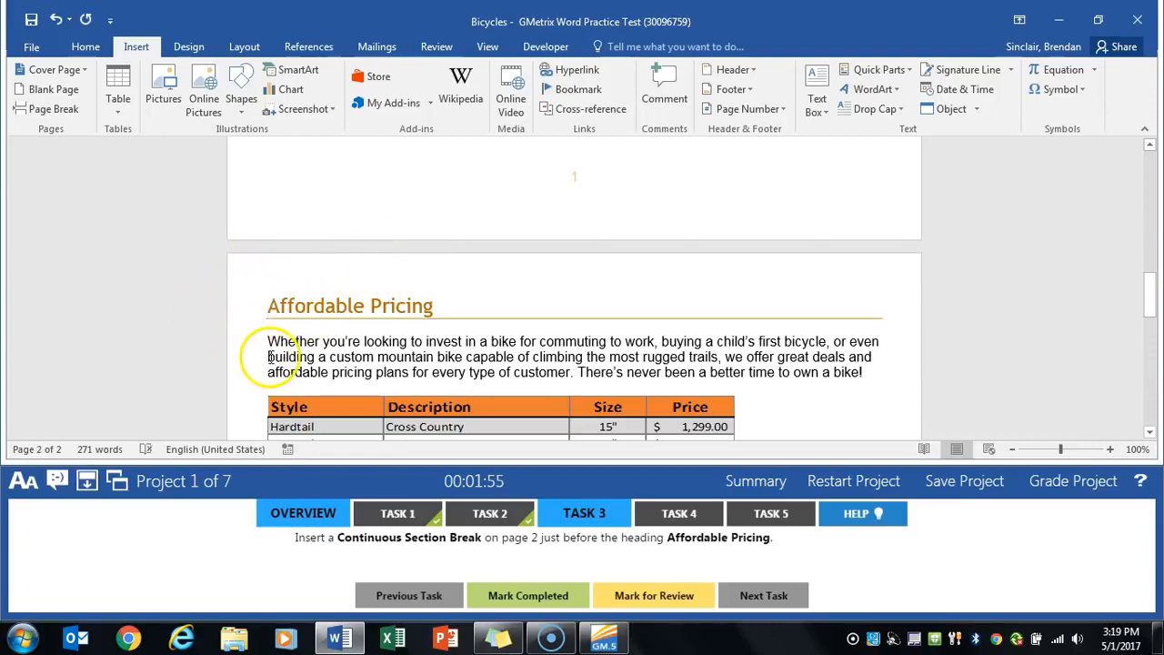
click(243, 48)
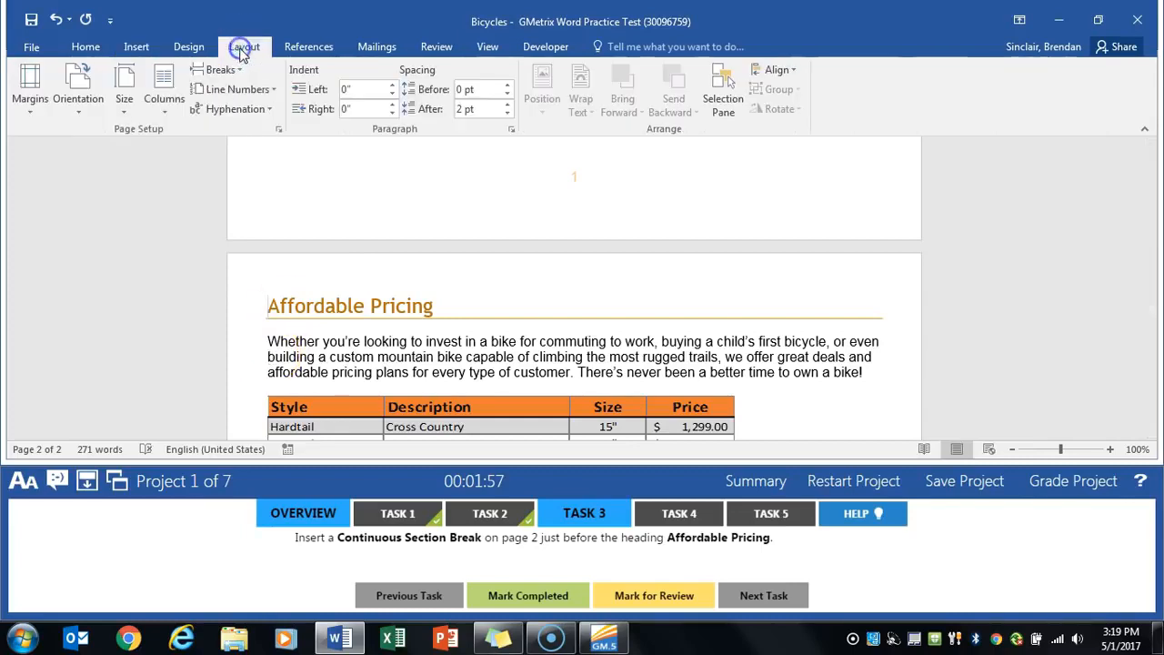
click(241, 76)
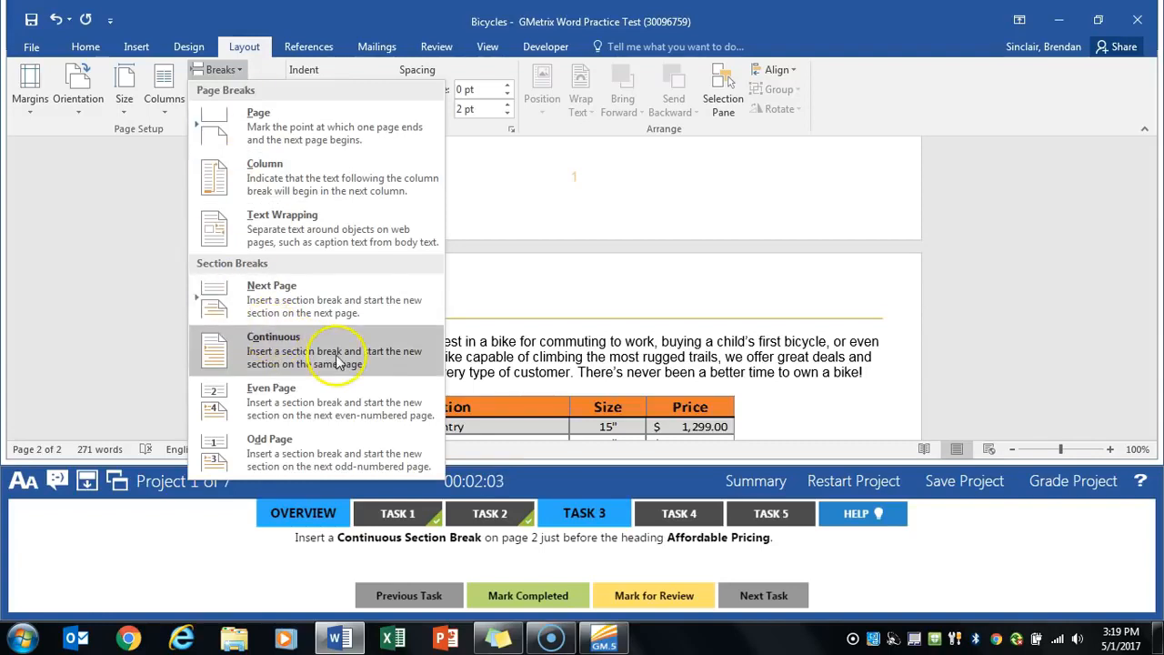
click(313, 362)
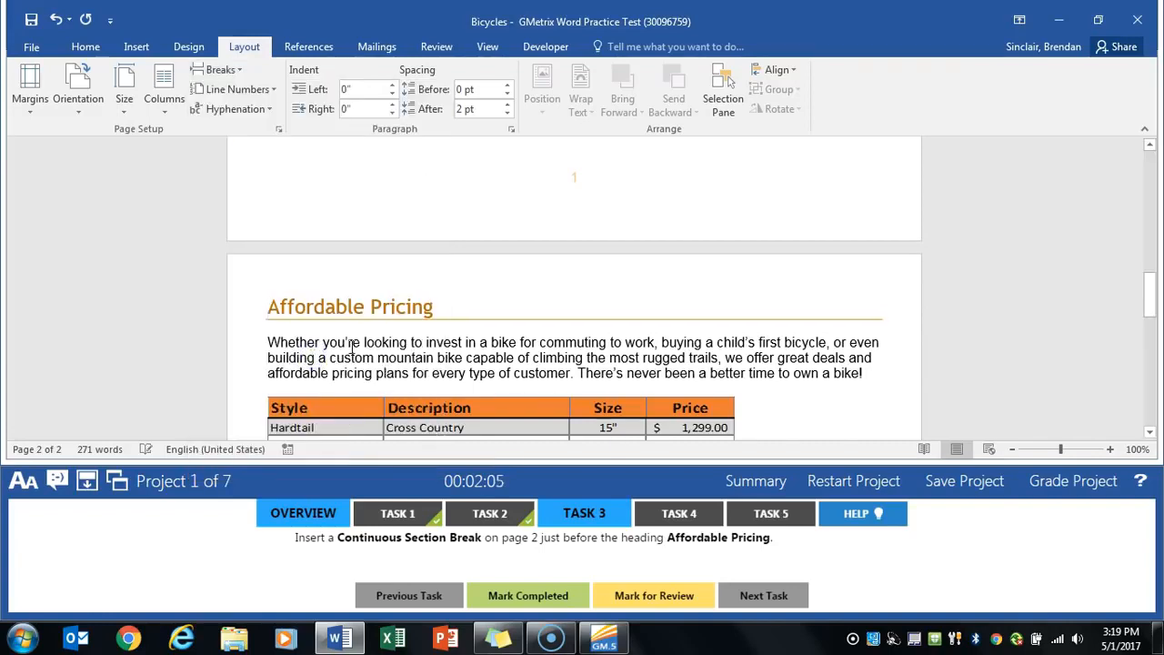
- Show the formatting marks to examine the section break before Affordable Pricing, and hide them again
scroll(353, 353, up, 3)
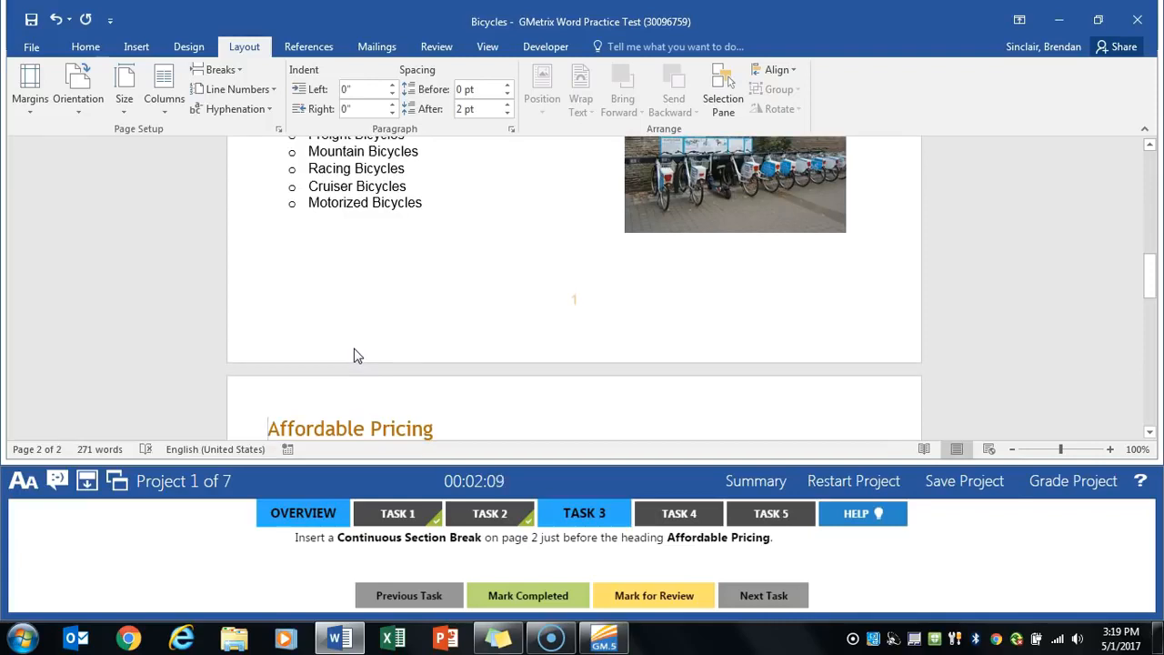
scroll(355, 350, down, 1)
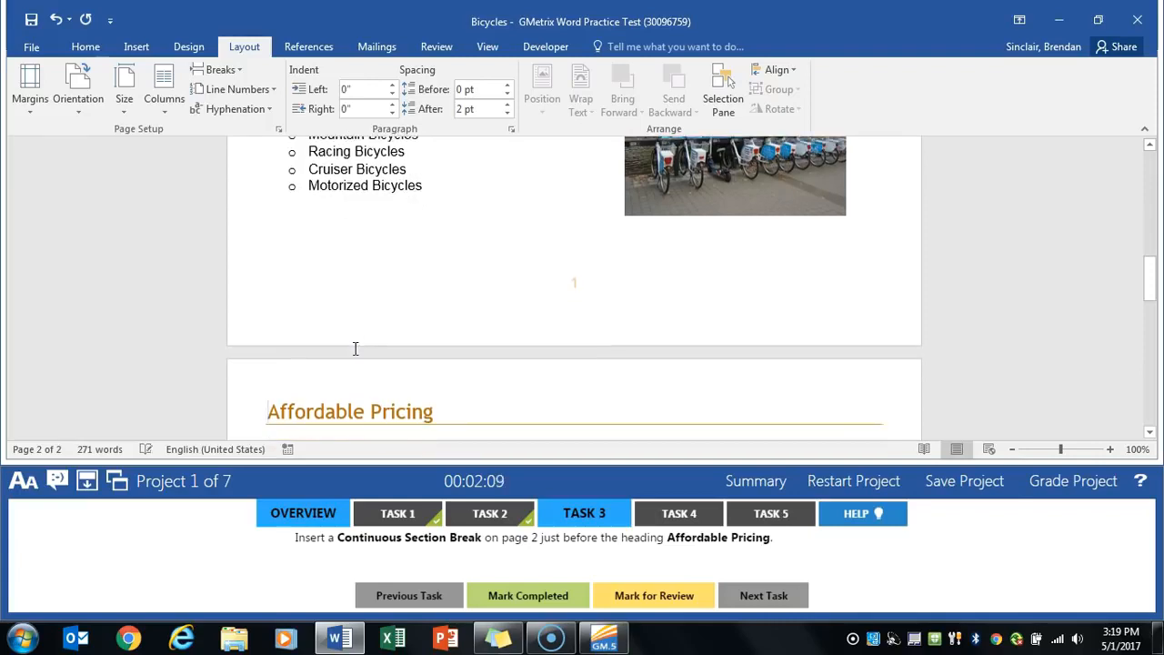
click(84, 55)
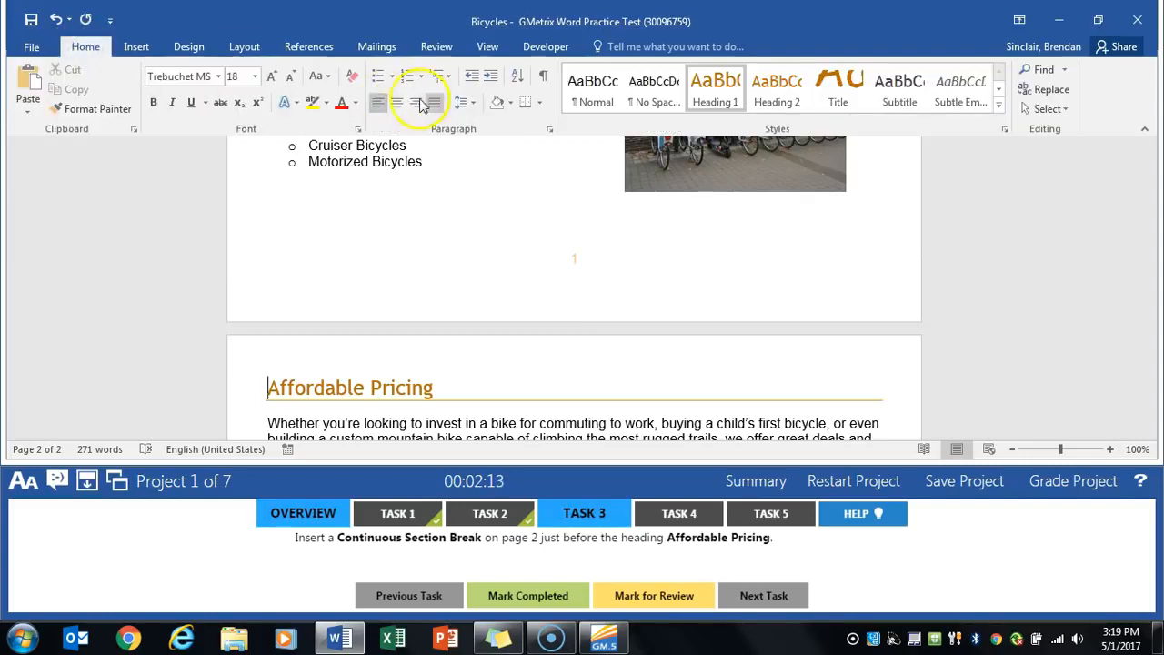
click(545, 80)
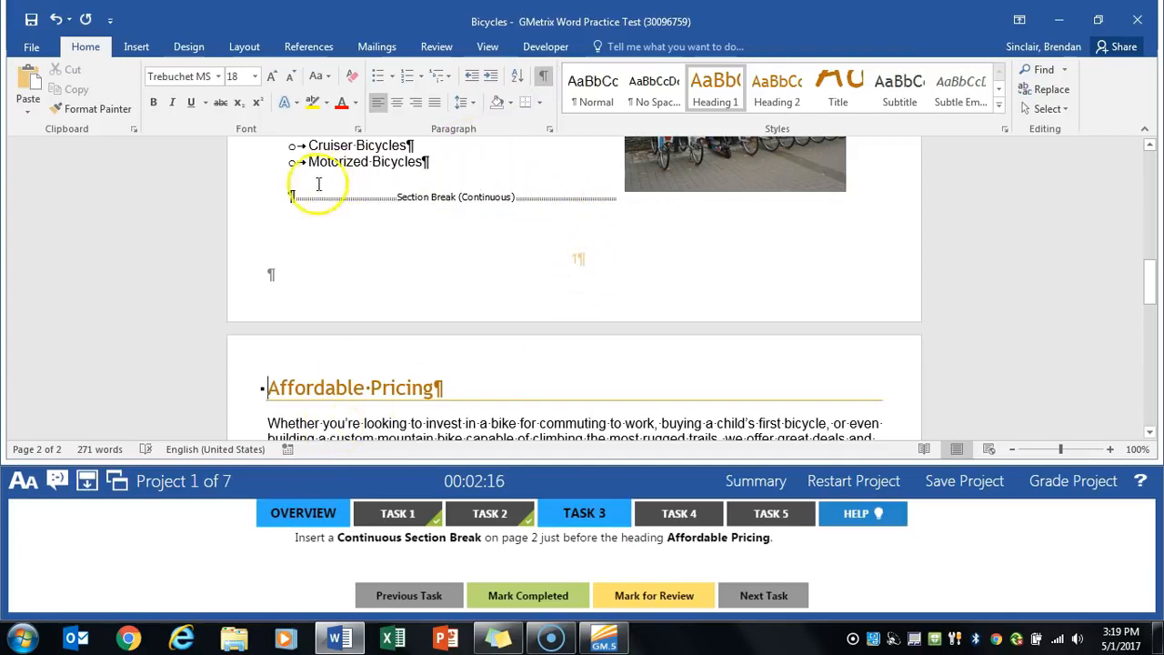
scroll(463, 291, down, 5)
scroll(452, 323, up, 6)
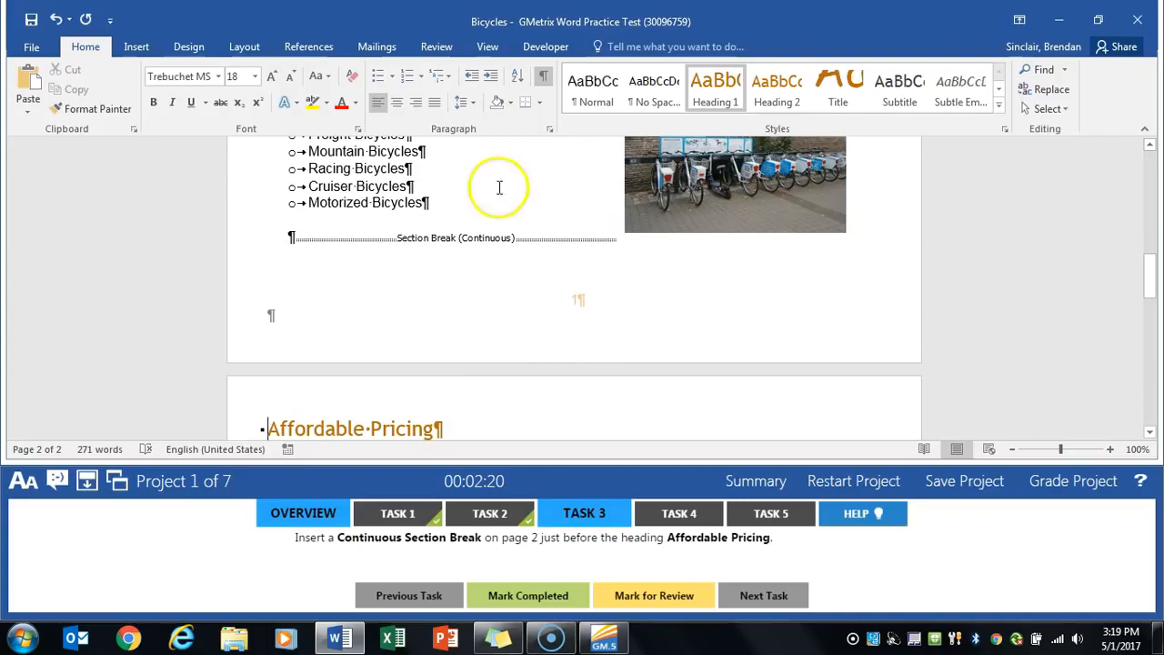
scroll(467, 223, down, 2)
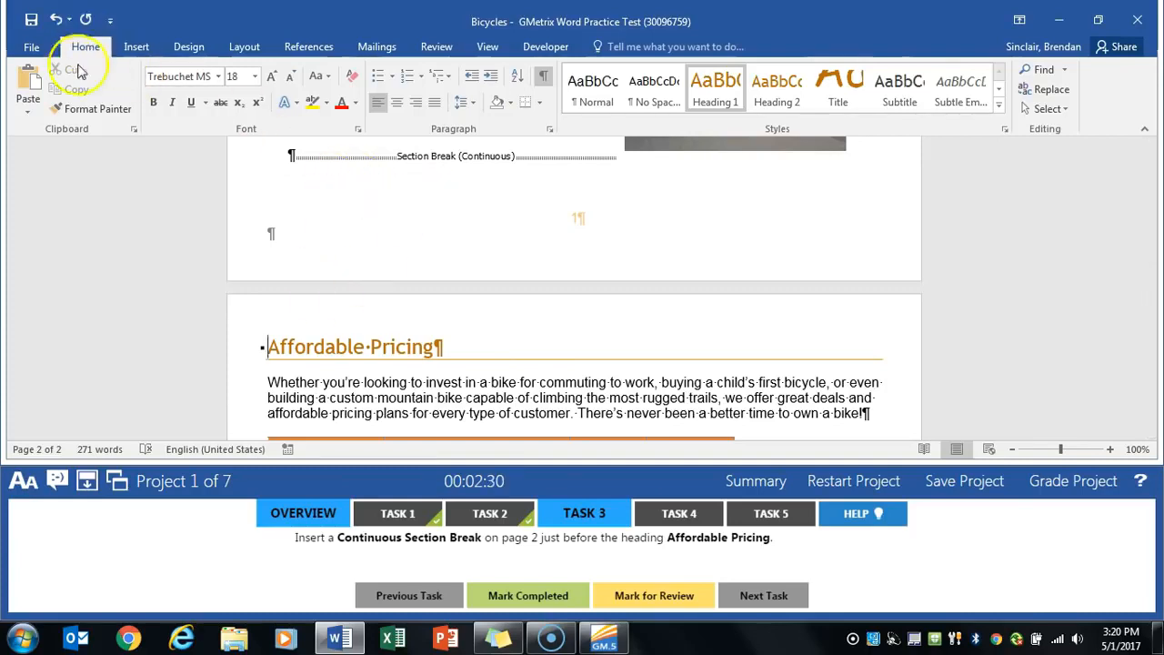
click(547, 81)
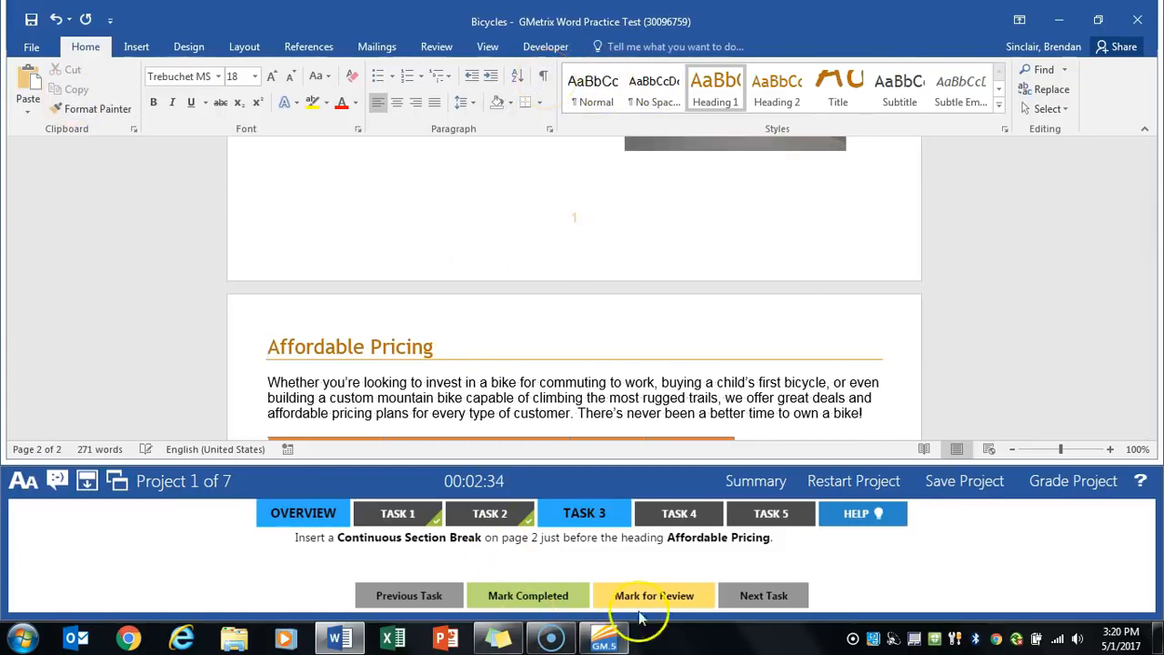
- Mark Task 3 completed and view the Task 4 instructions
click(528, 595)
click(696, 509)
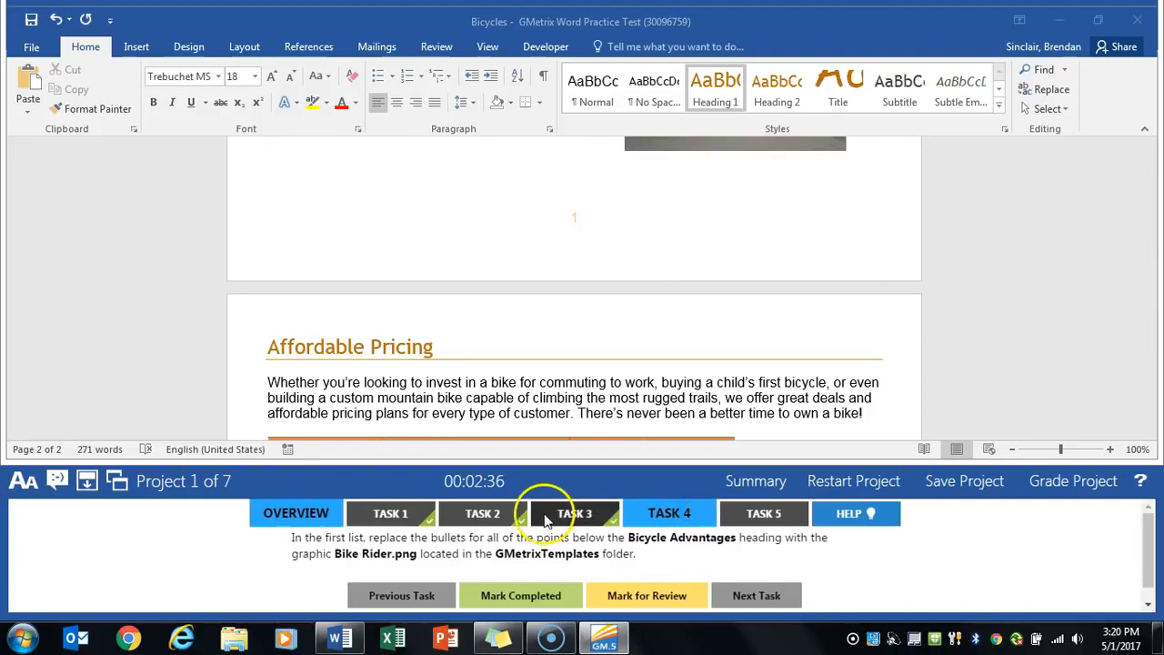
scroll(500, 532, down, 1)
scroll(500, 536, up, 1)
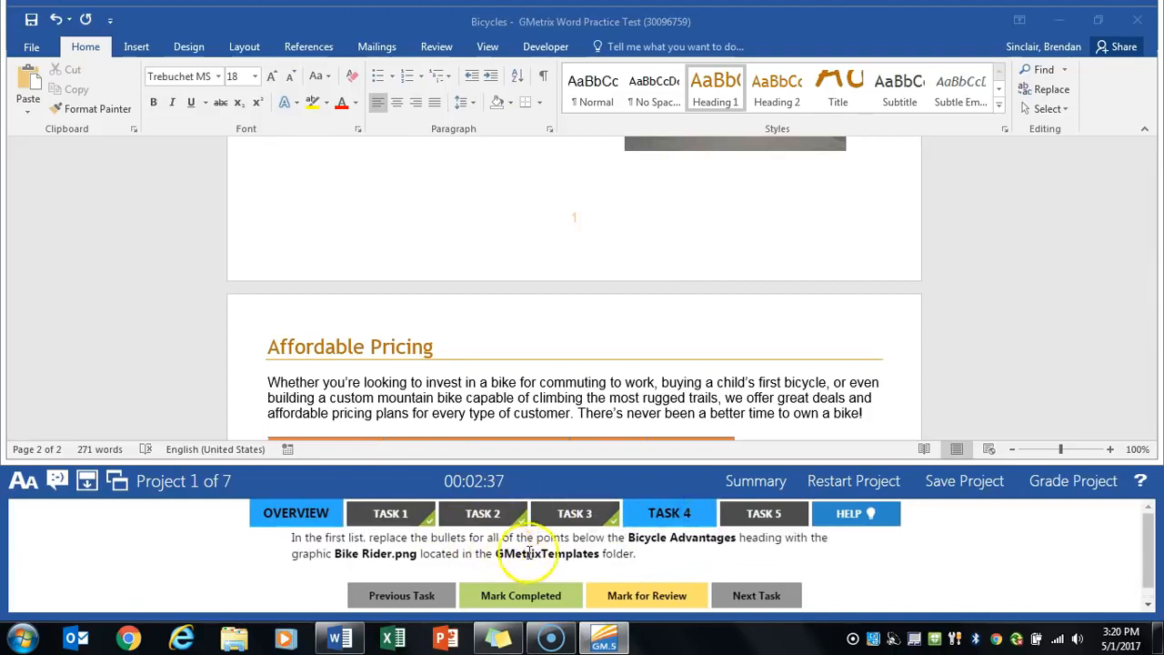
- Replace the bullets of all points below the Bicycle Advantages heading with the Bike Rider picture from the GMetrixTemplates folder in Documents
click(551, 387)
scroll(551, 387, up, 10)
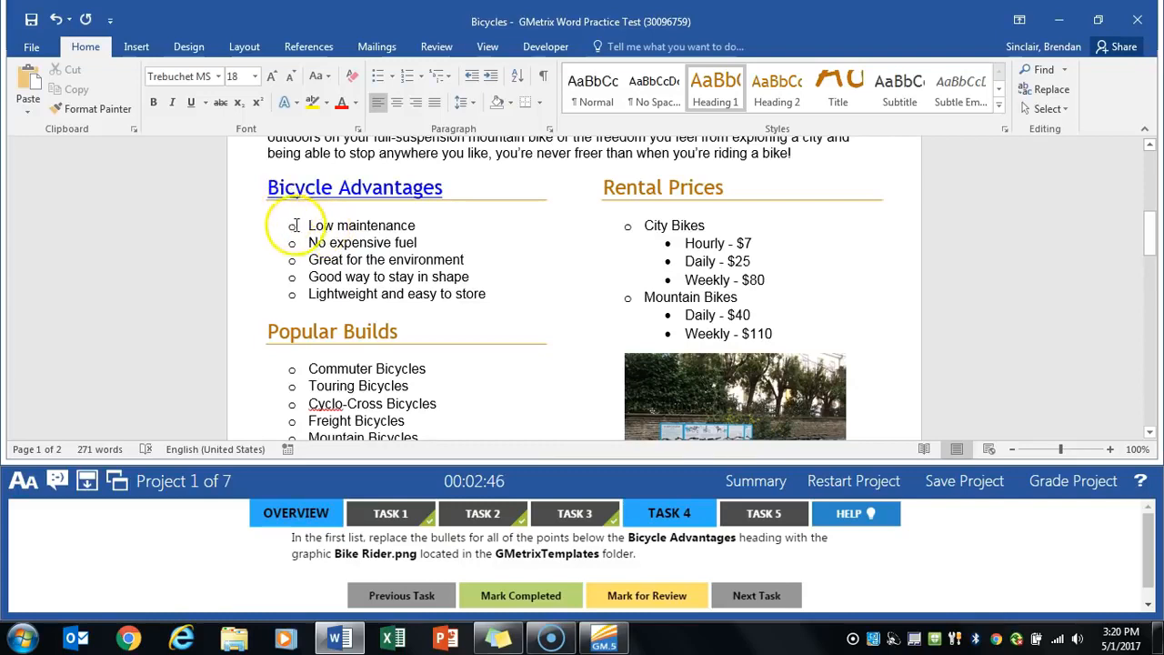
click(291, 227)
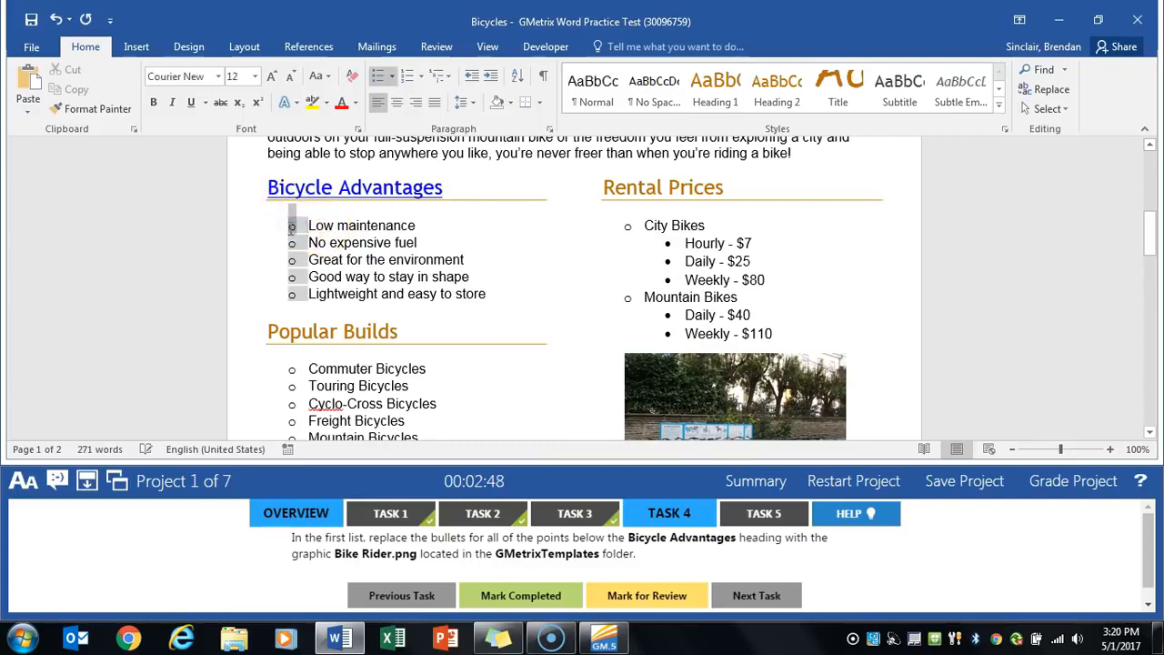
click(393, 78)
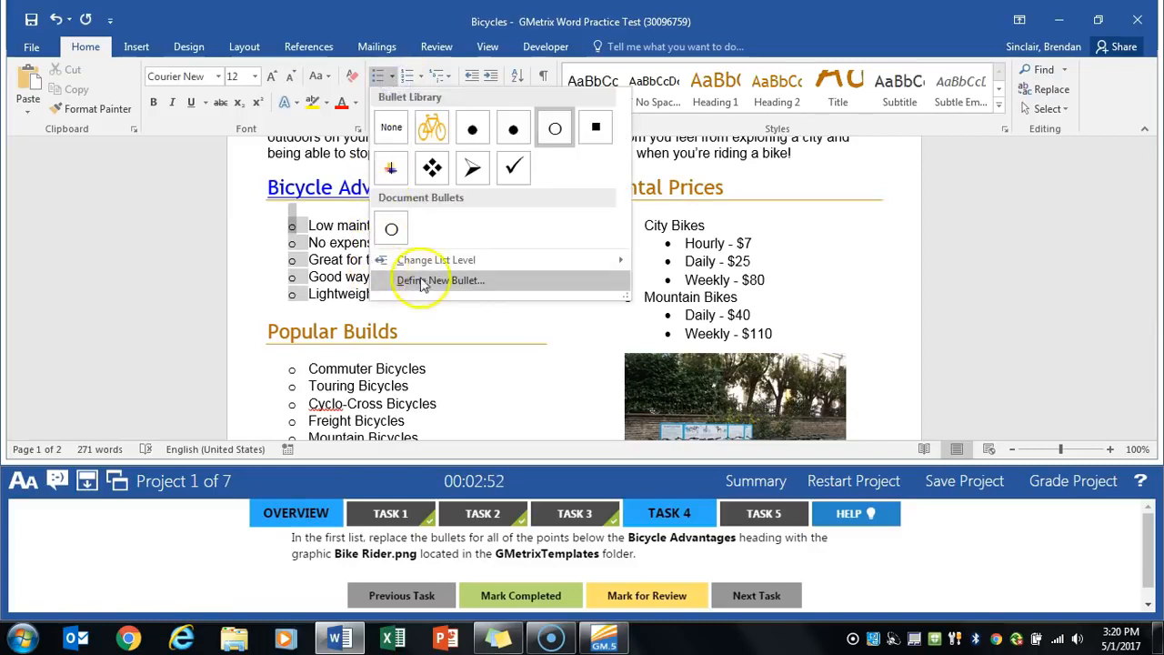
click(518, 282)
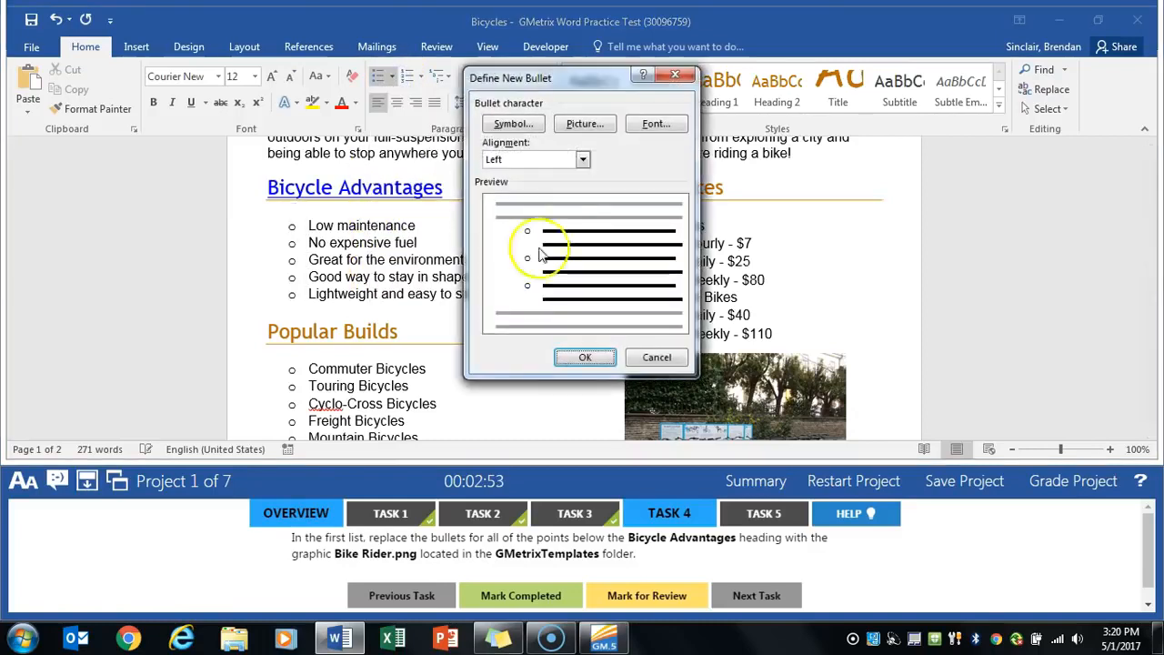
click(599, 129)
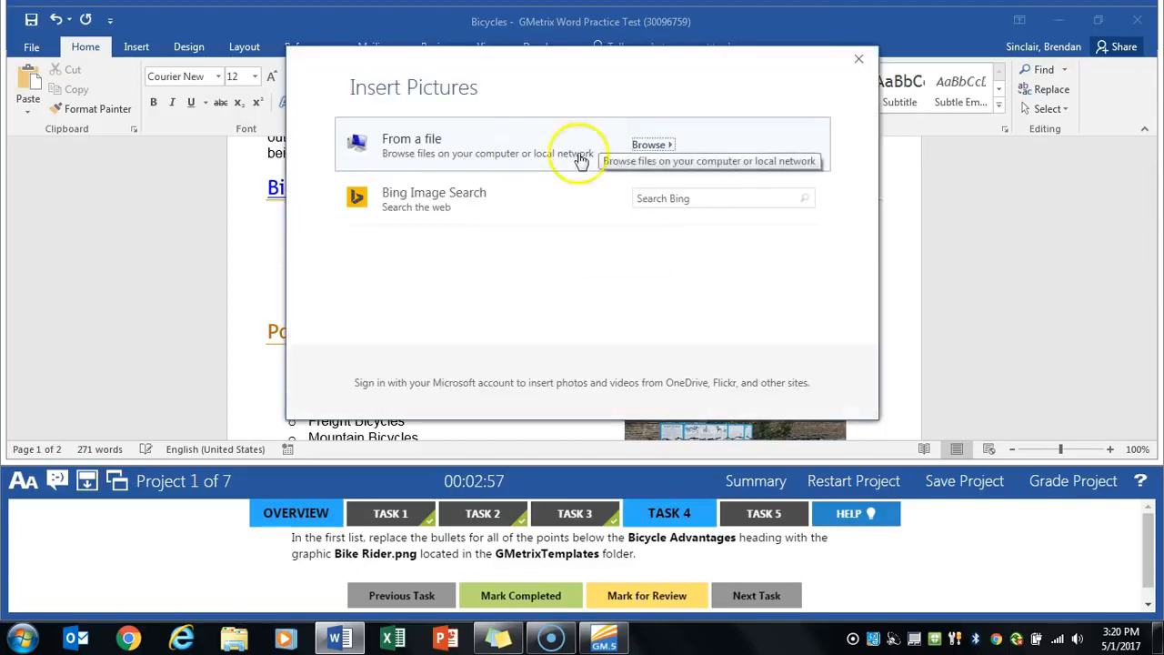
click(655, 145)
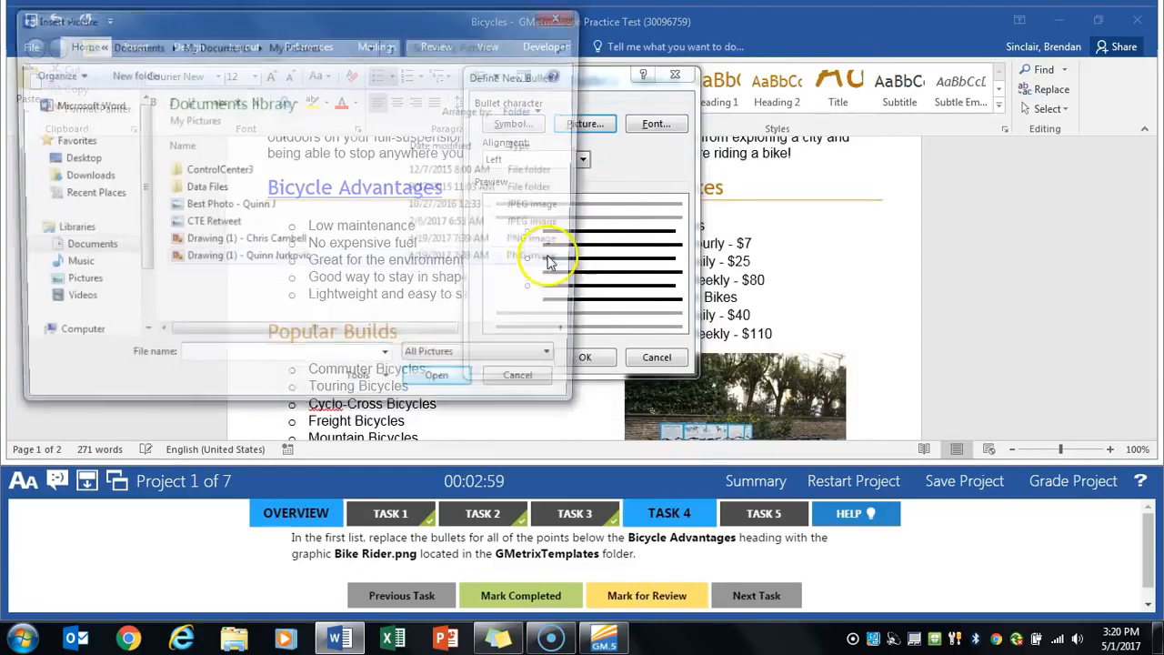
click(71, 246)
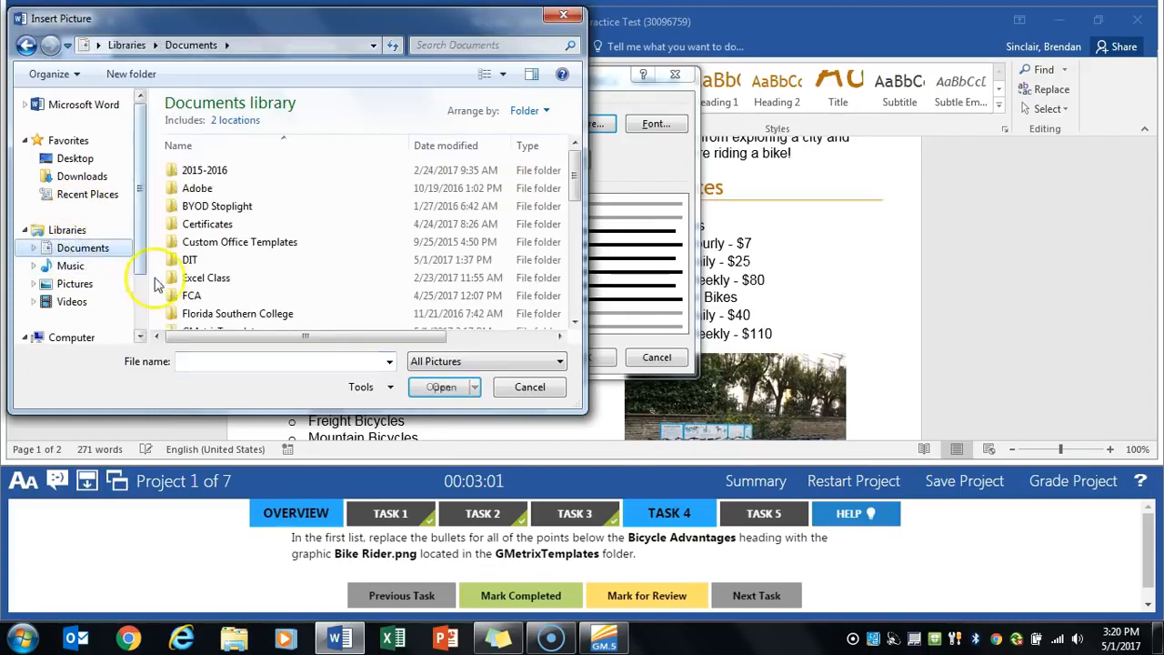
scroll(282, 278, down, 1)
click(248, 287)
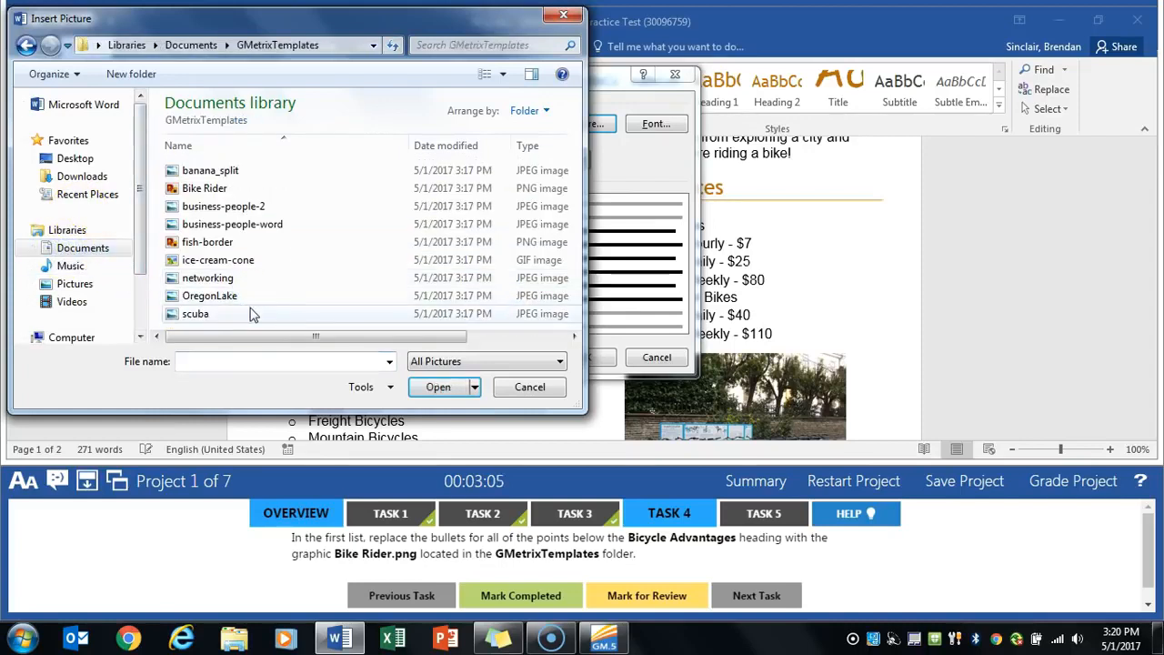
click(229, 189)
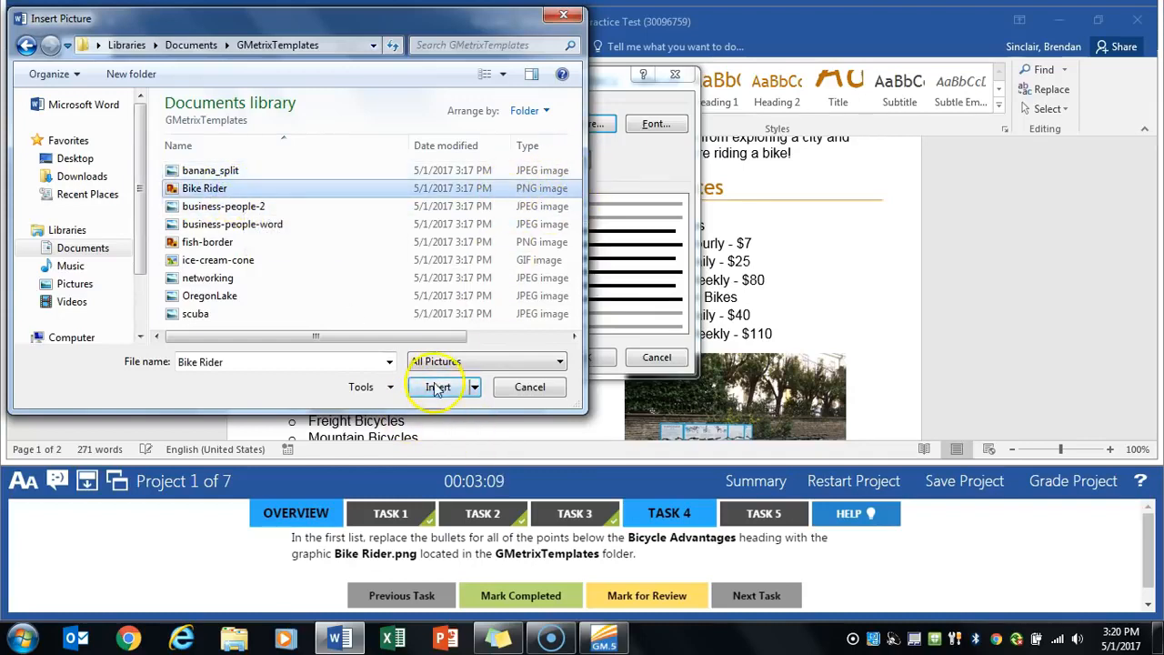
click(437, 387)
click(583, 355)
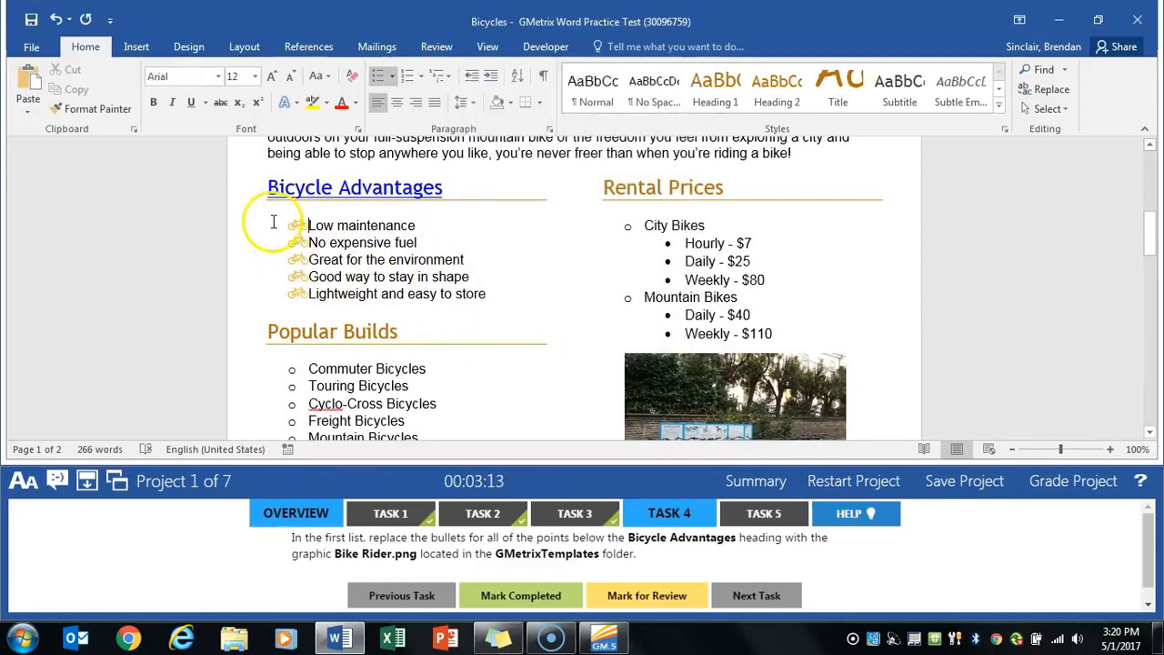
- Mark Task 4 completed and view the Task 5 instructions
click(547, 591)
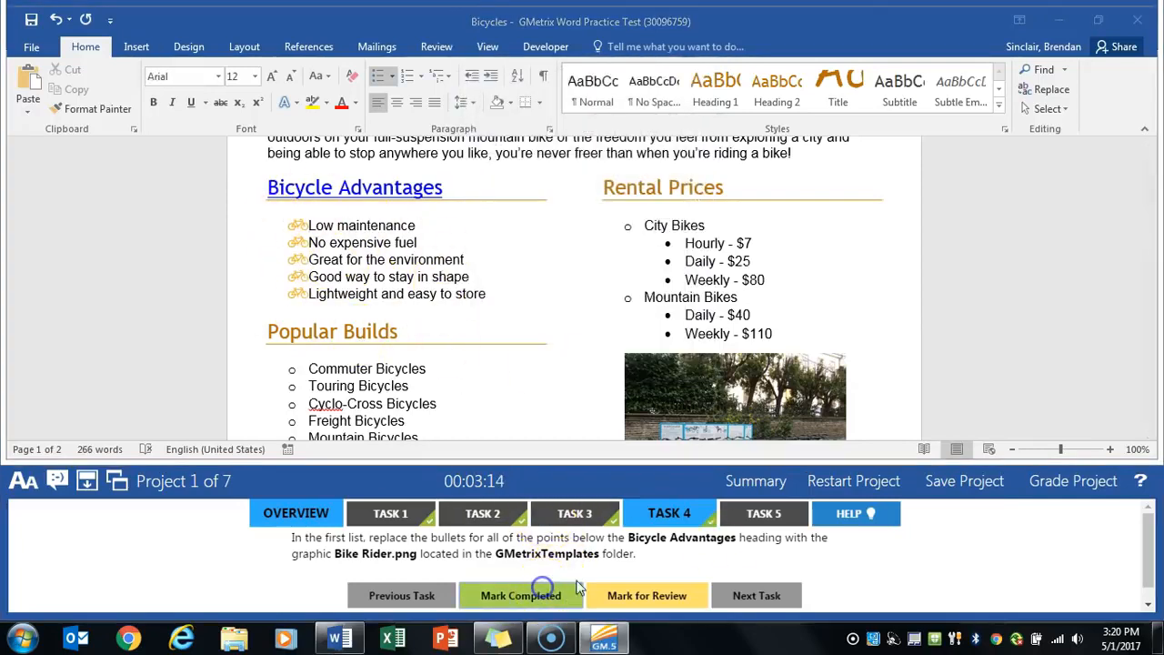
click(739, 524)
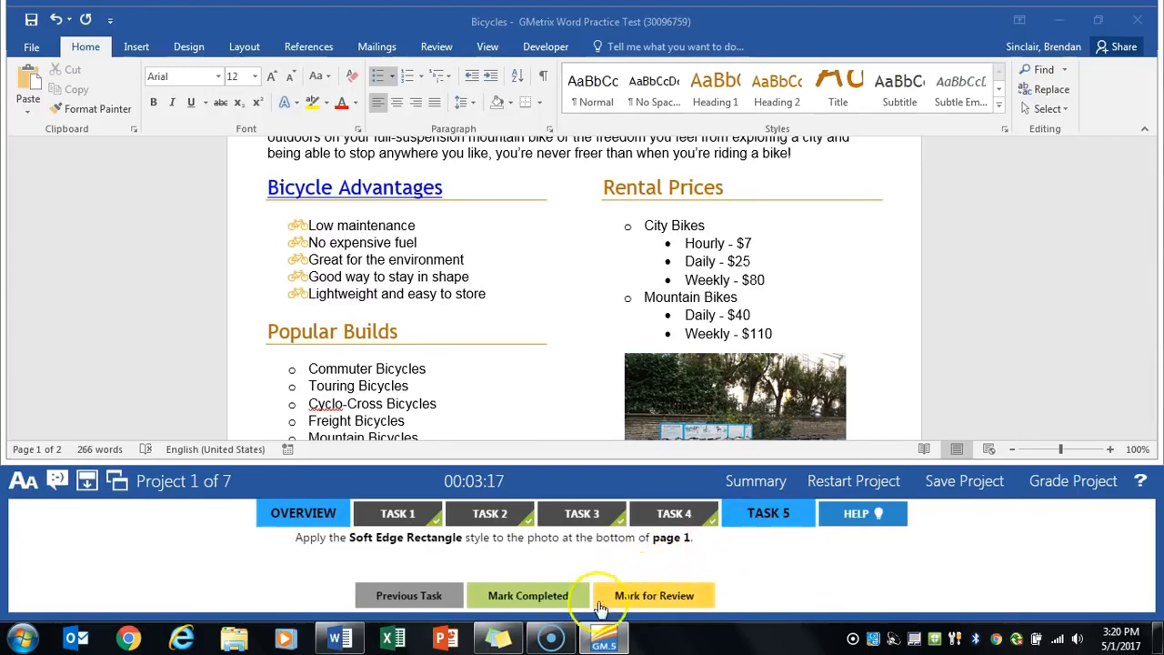
- Apply the Soft Edge Rectangle picture style to the bicycle photo at the bottom of page 1, and mark Task 5 completed
click(566, 375)
scroll(566, 375, down, 2)
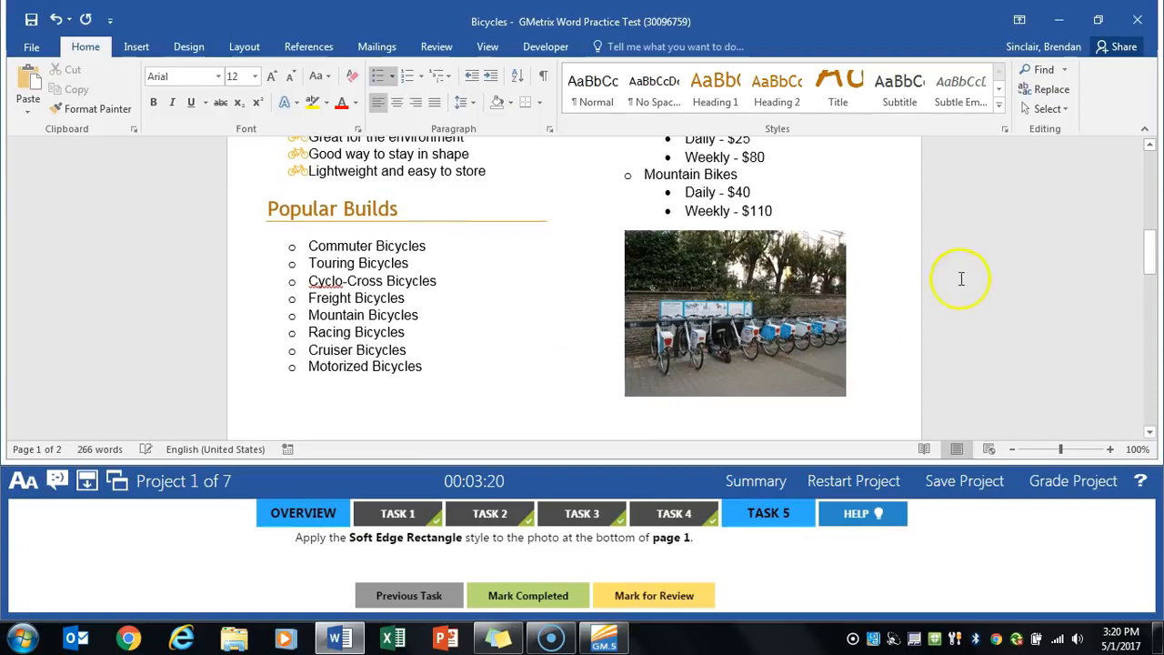
click(741, 303)
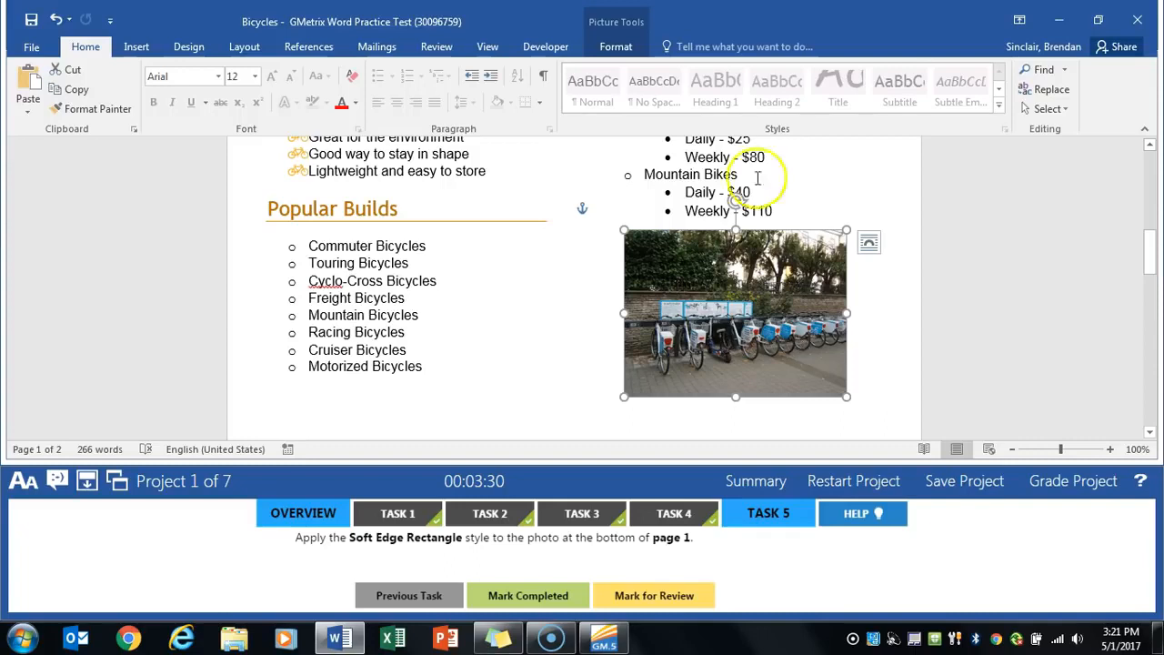
click(631, 49)
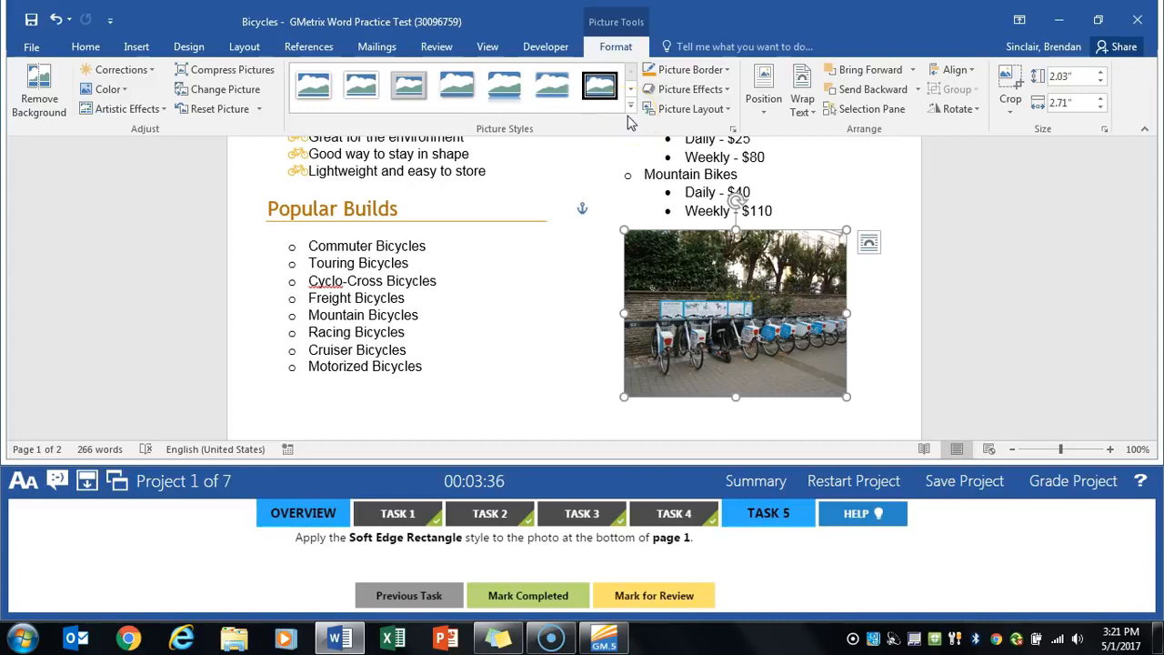
click(630, 110)
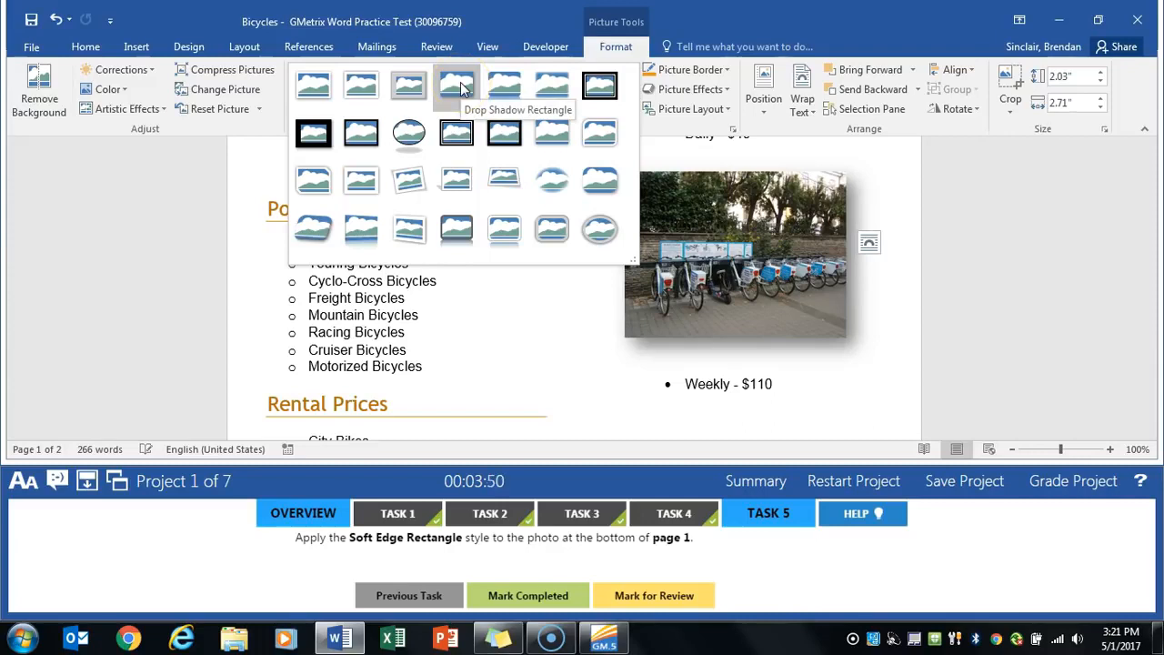
click(503, 86)
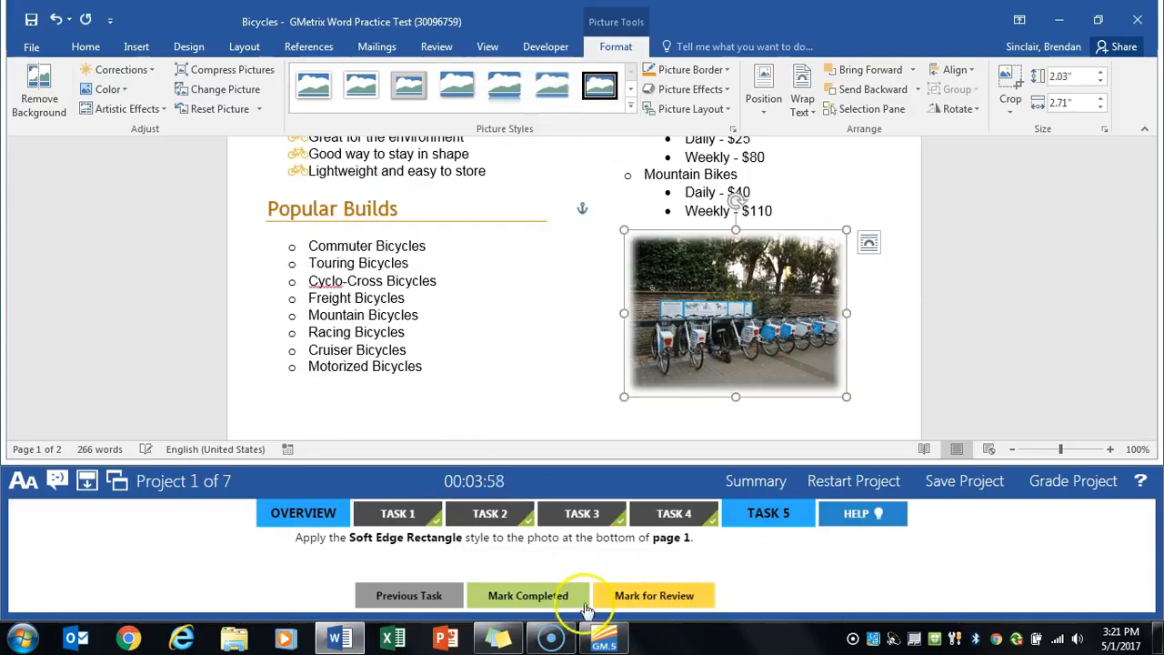
click(555, 600)
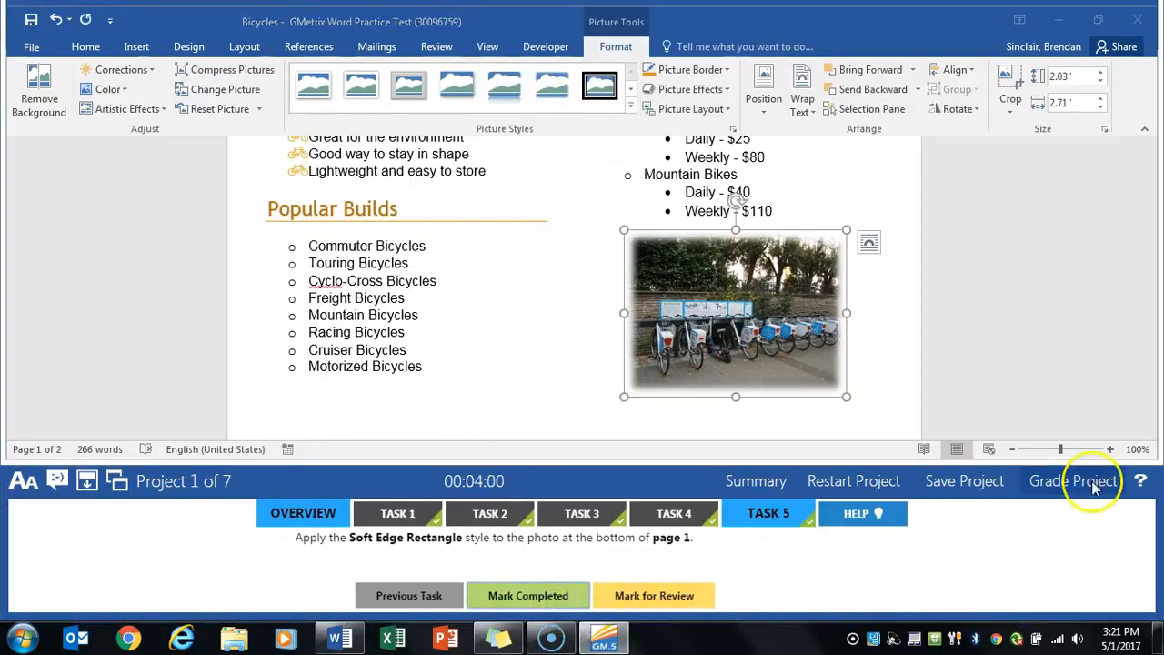